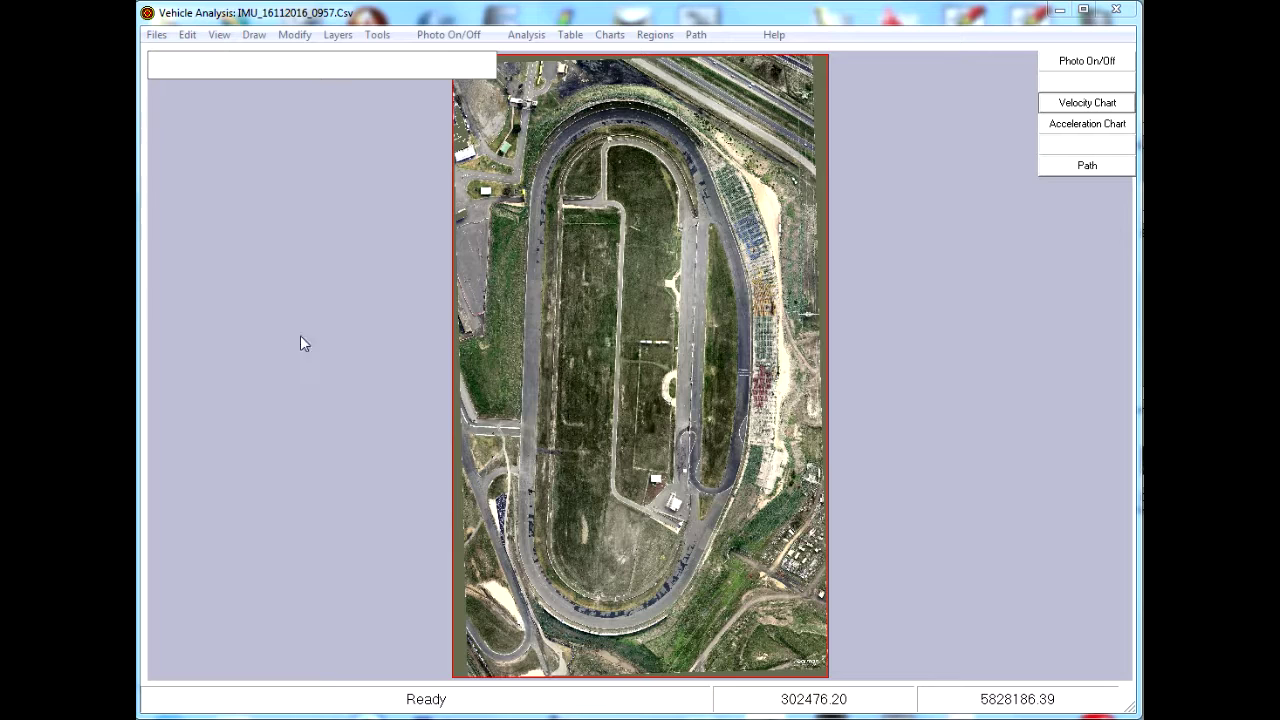
# - Load the data file IMU_16112016_0957.Csv from the VTA_Road\Work_Raw folder
pyautogui.click(156, 35)
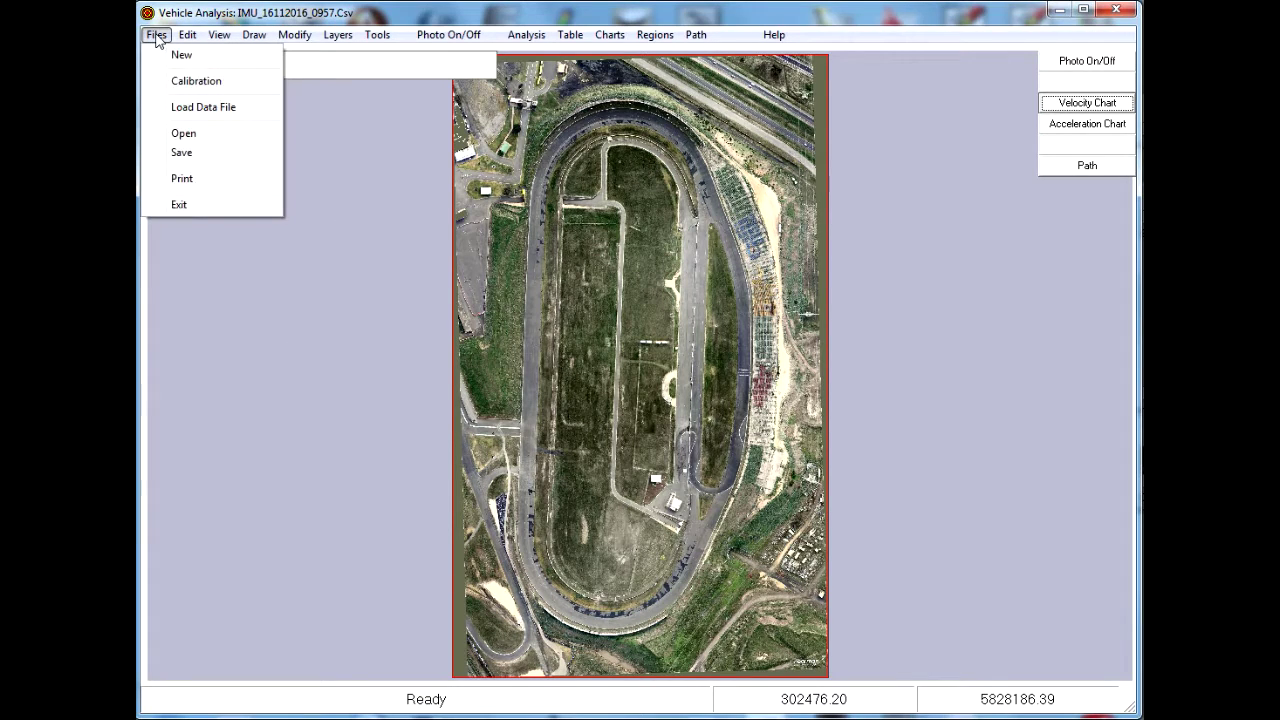
pyautogui.click(205, 108)
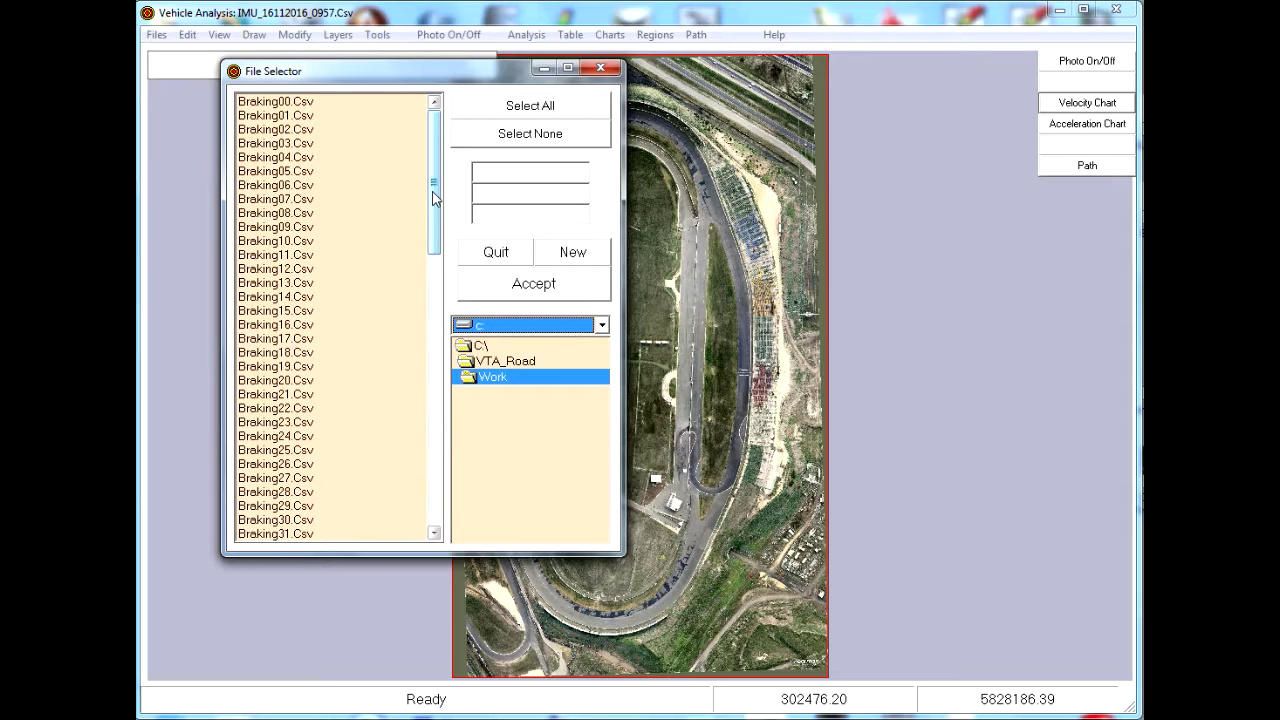
pyautogui.doubleClick(515, 363)
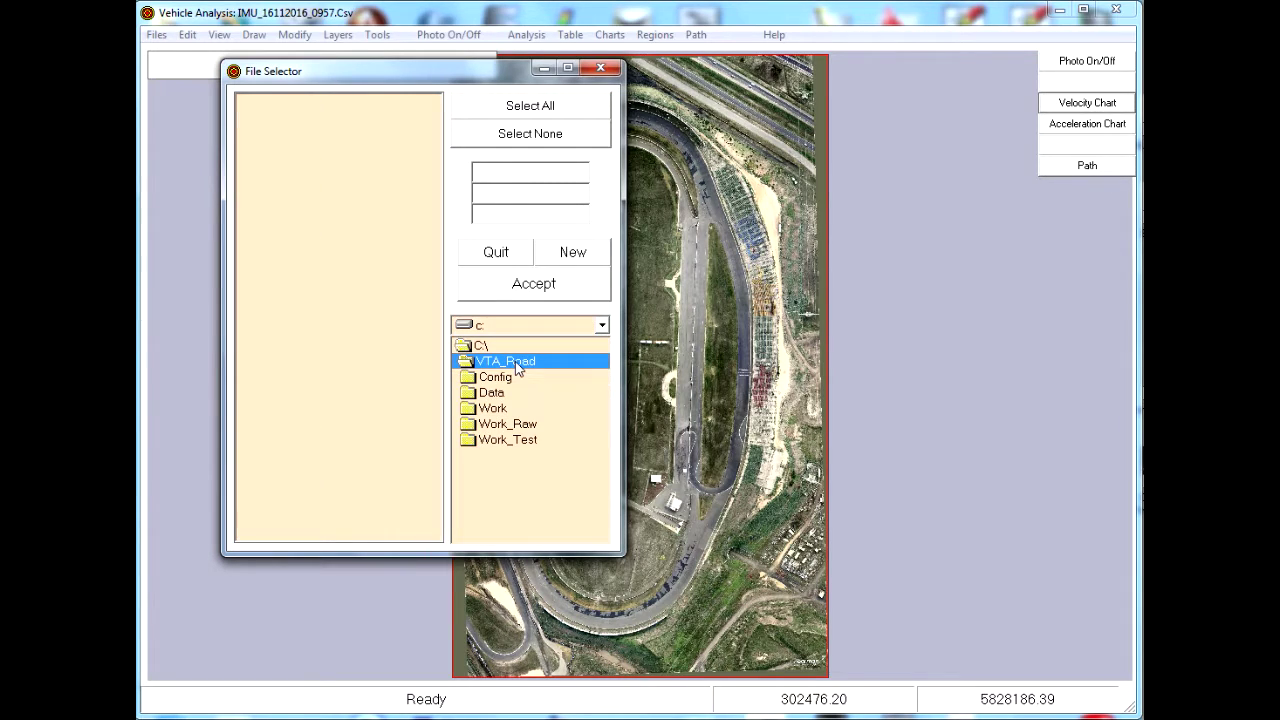
pyautogui.doubleClick(511, 425)
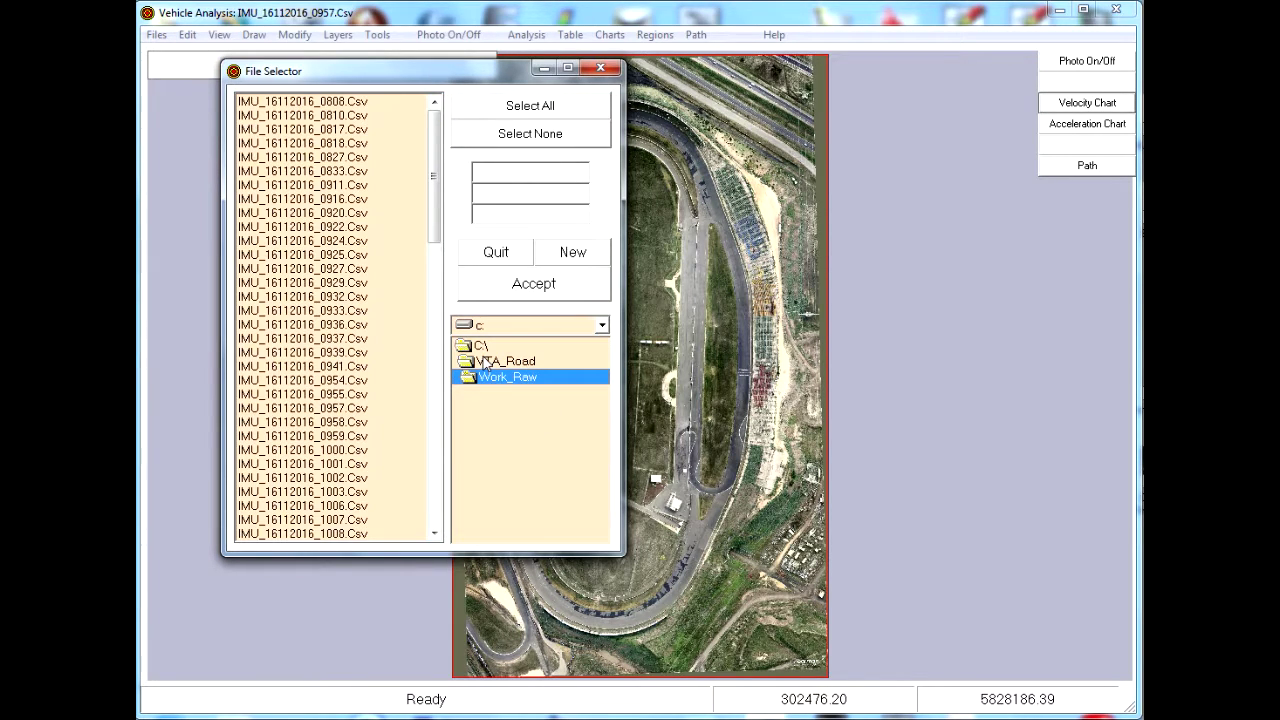
pyautogui.moveTo(437, 191)
pyautogui.mouseDown()
pyautogui.moveTo(433, 268)
pyautogui.moveTo(433, 193)
pyautogui.mouseUp()
pyautogui.click(336, 410)
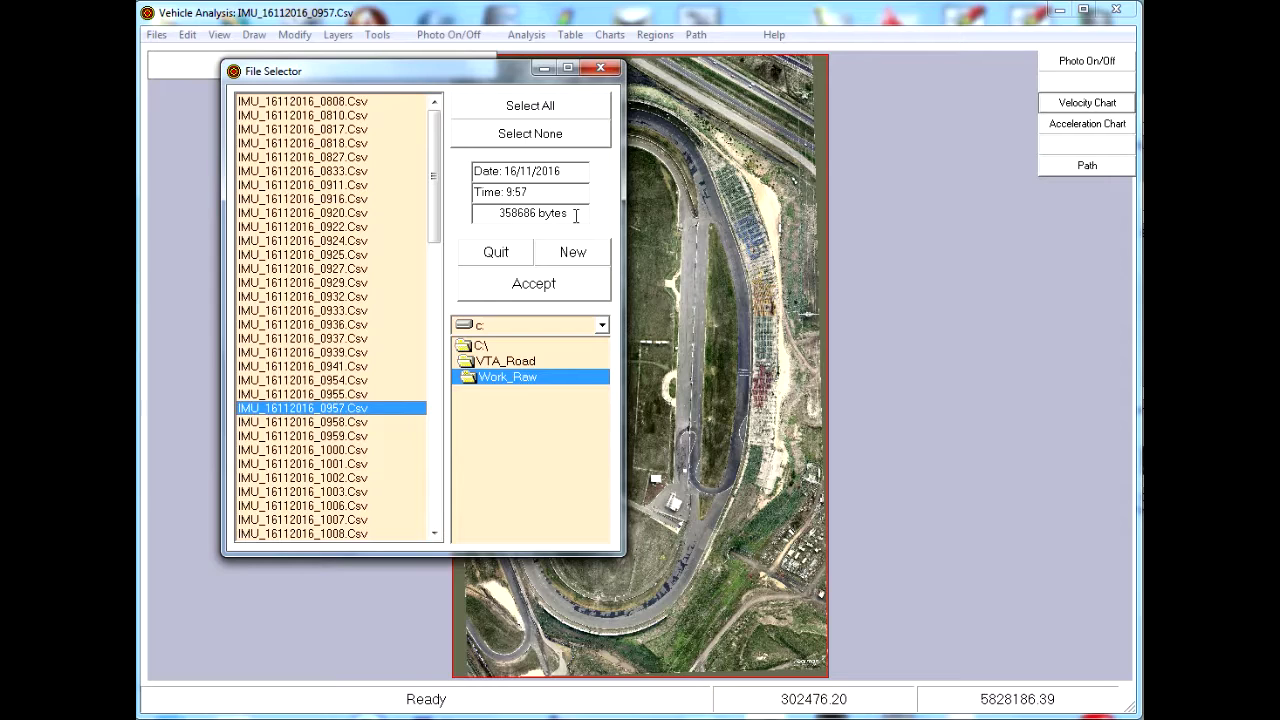
pyautogui.click(546, 288)
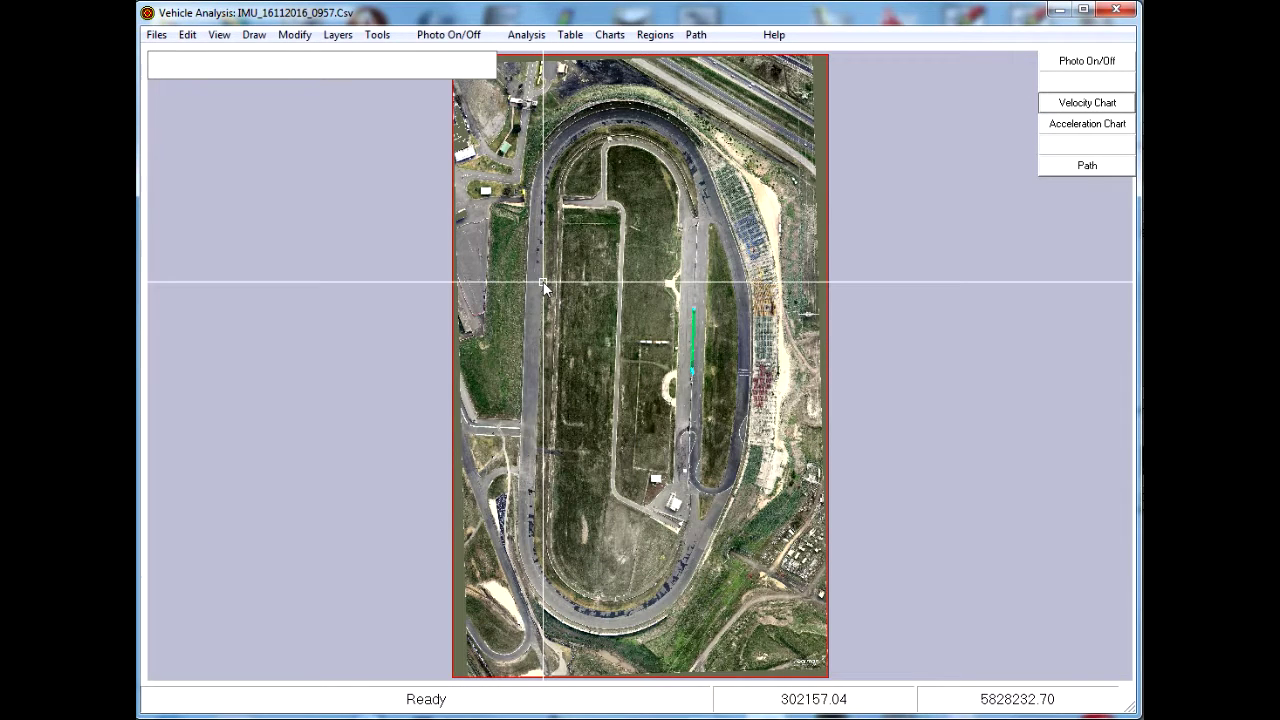
# - Examine the run's speed on the velocity chart between frames 600 and 700, and close the chart
pyautogui.rightClick(655, 398)
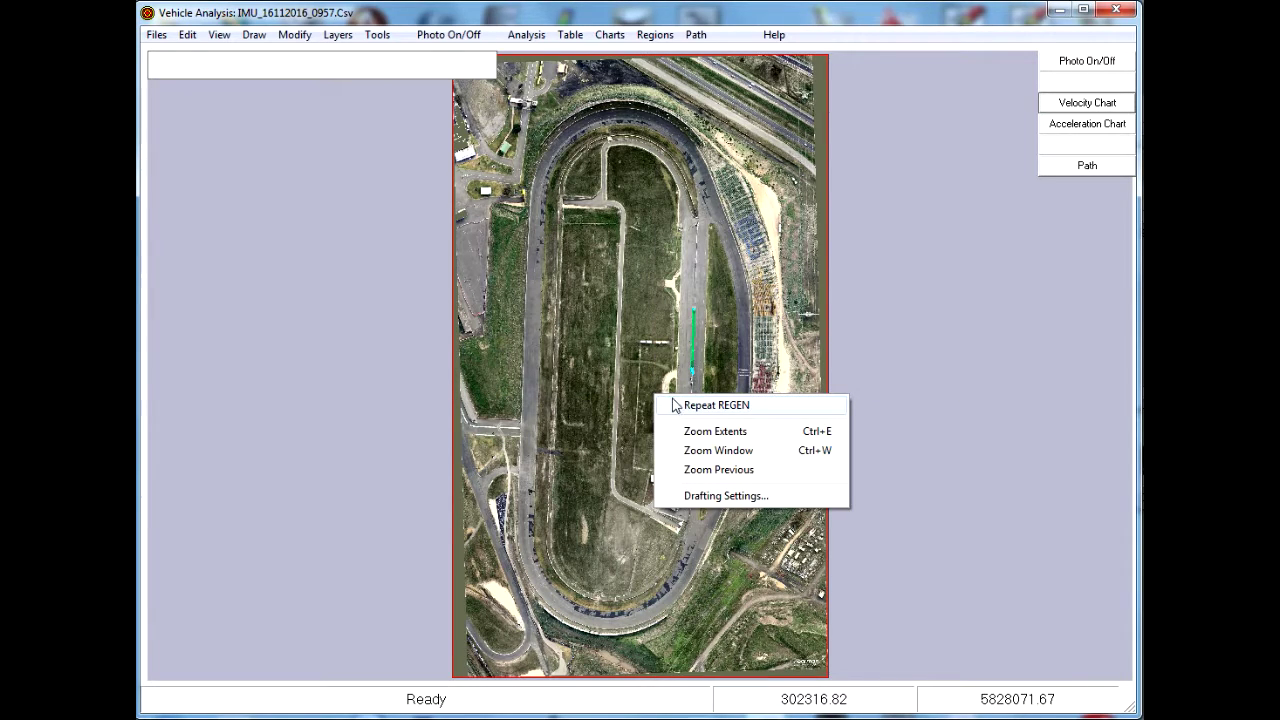
pyautogui.click(697, 450)
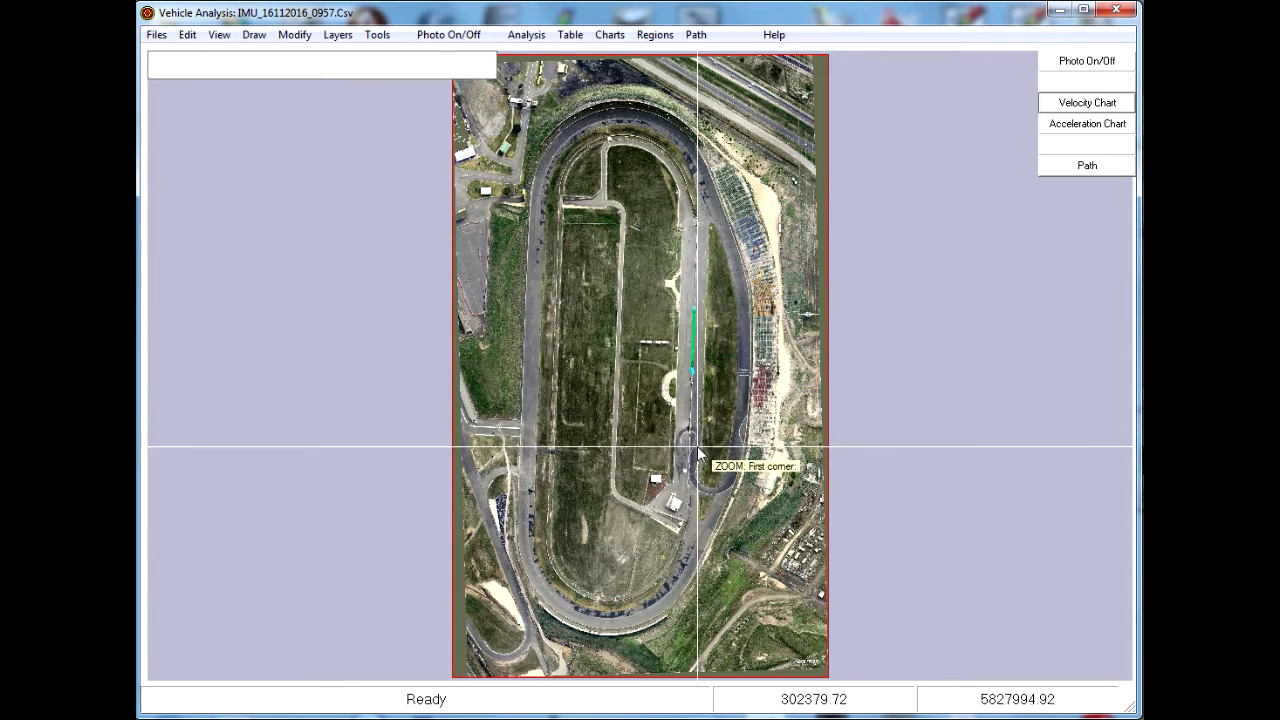
pyautogui.click(662, 383)
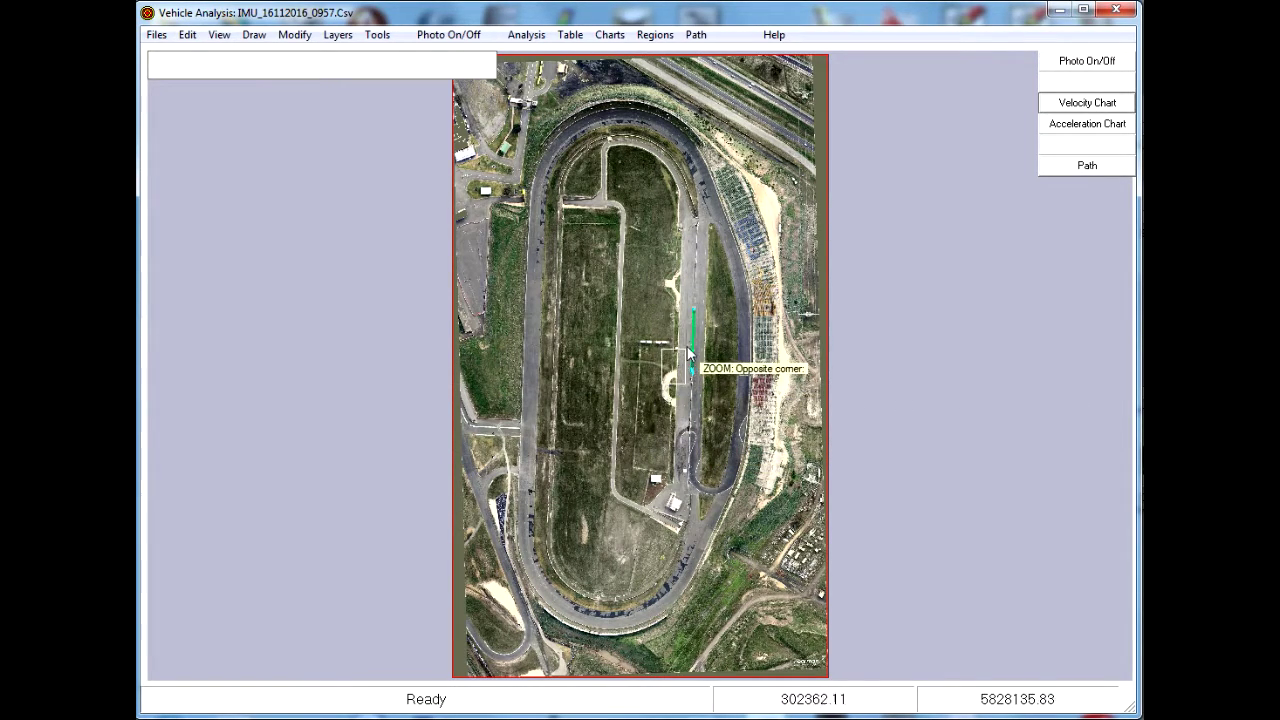
pyautogui.click(729, 297)
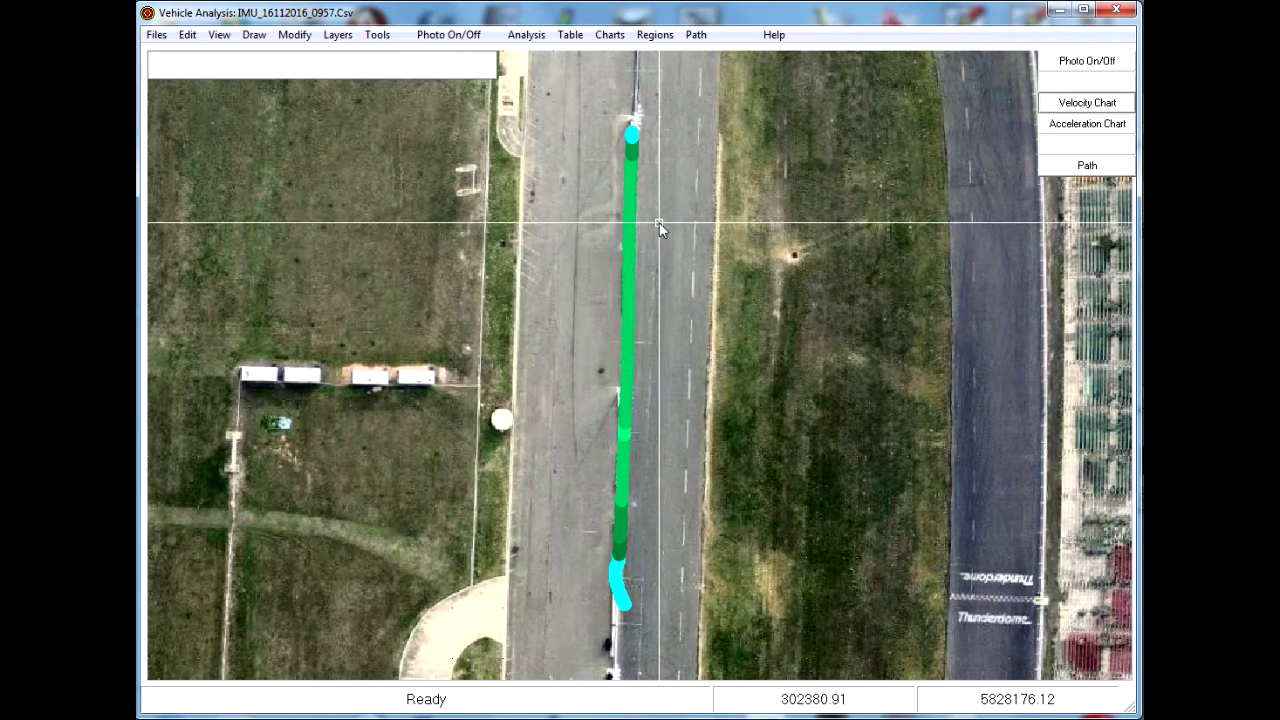
pyautogui.click(1073, 104)
pyautogui.moveTo(864, 146); pyautogui.dragTo(743, 61)
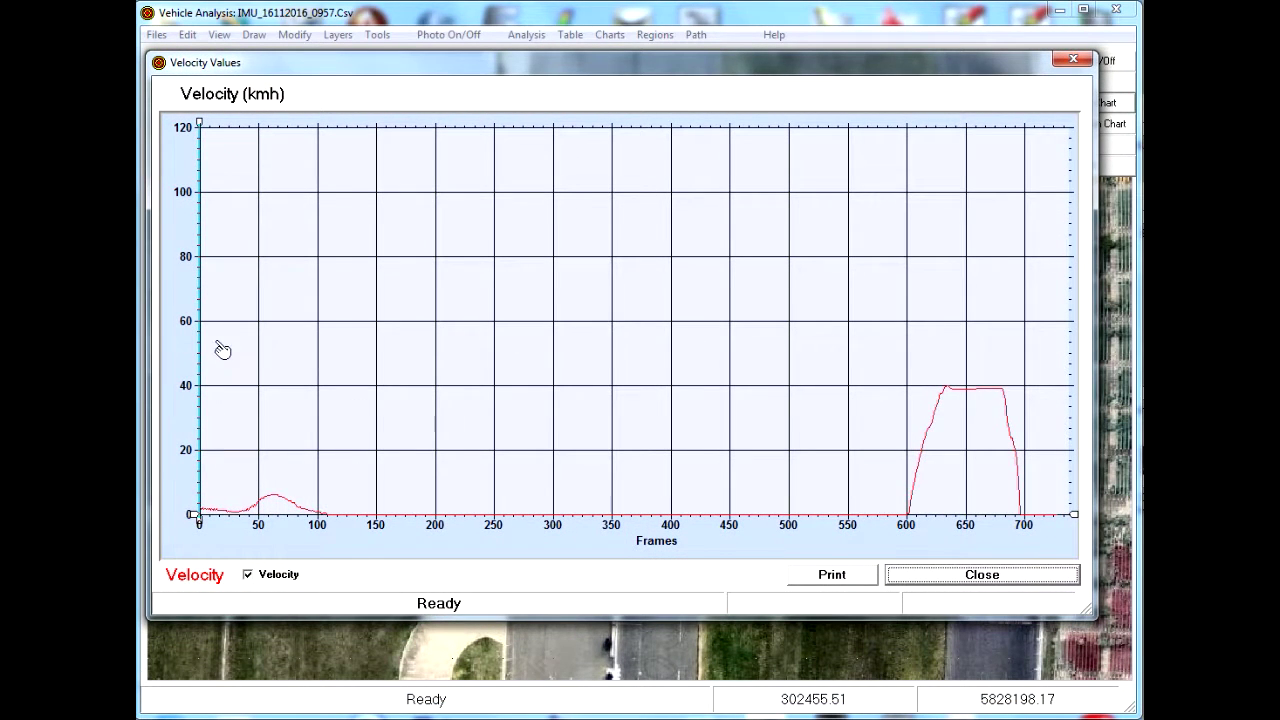
pyautogui.click(941, 437)
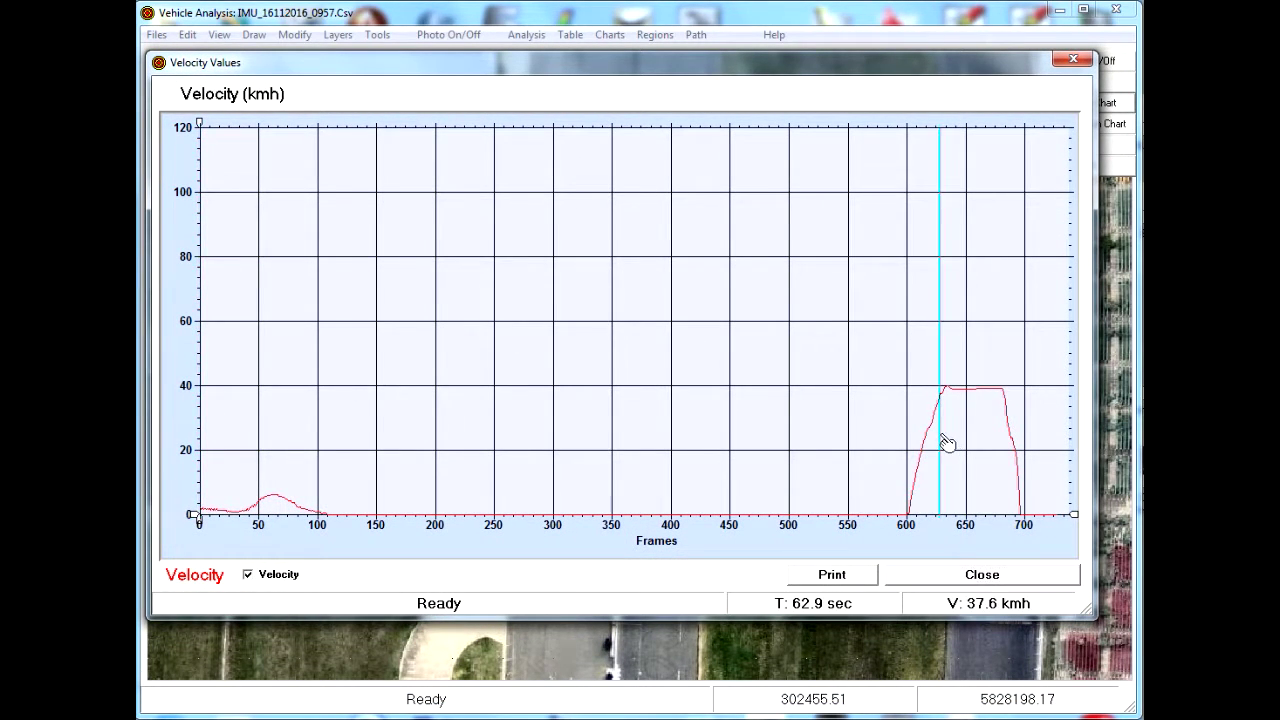
pyautogui.moveTo(947, 443); pyautogui.dragTo(991, 447)
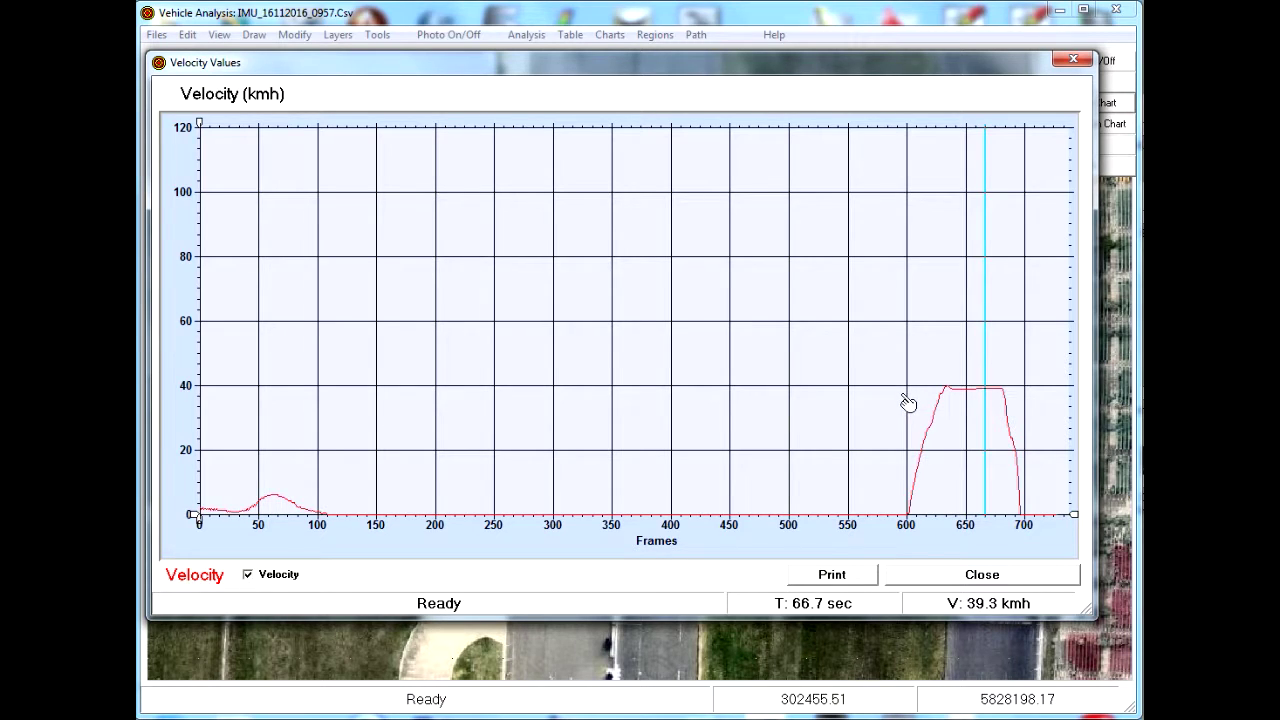
pyautogui.click(983, 578)
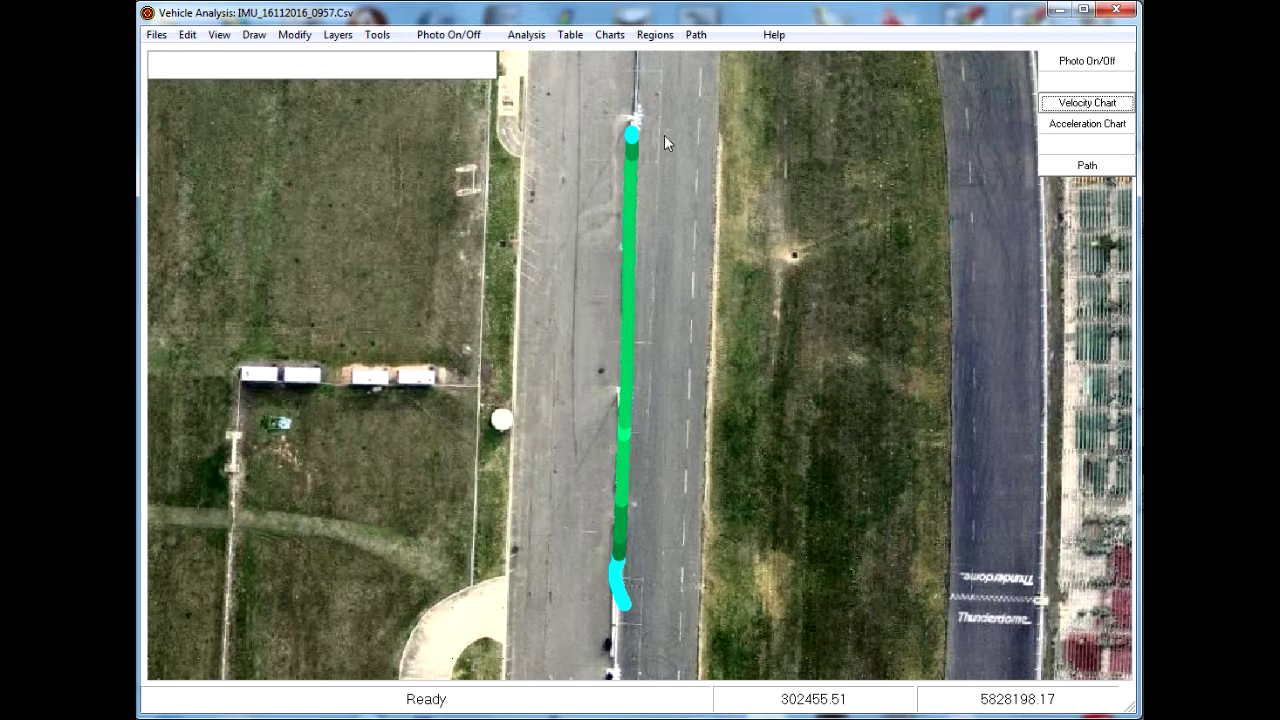
# - Show the vehicle trajectory path tools and set the trajectory's point size to Small Points
pyautogui.click(1087, 166)
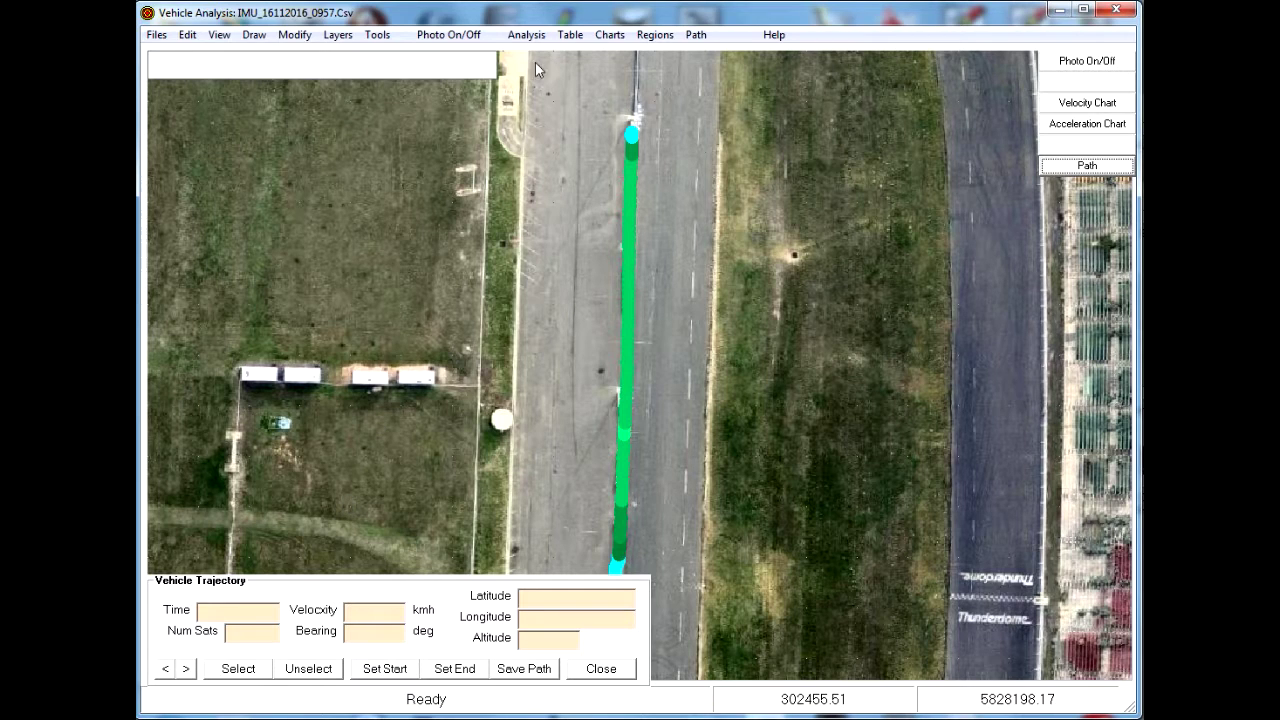
pyautogui.click(522, 35)
pyautogui.moveTo(546, 61)
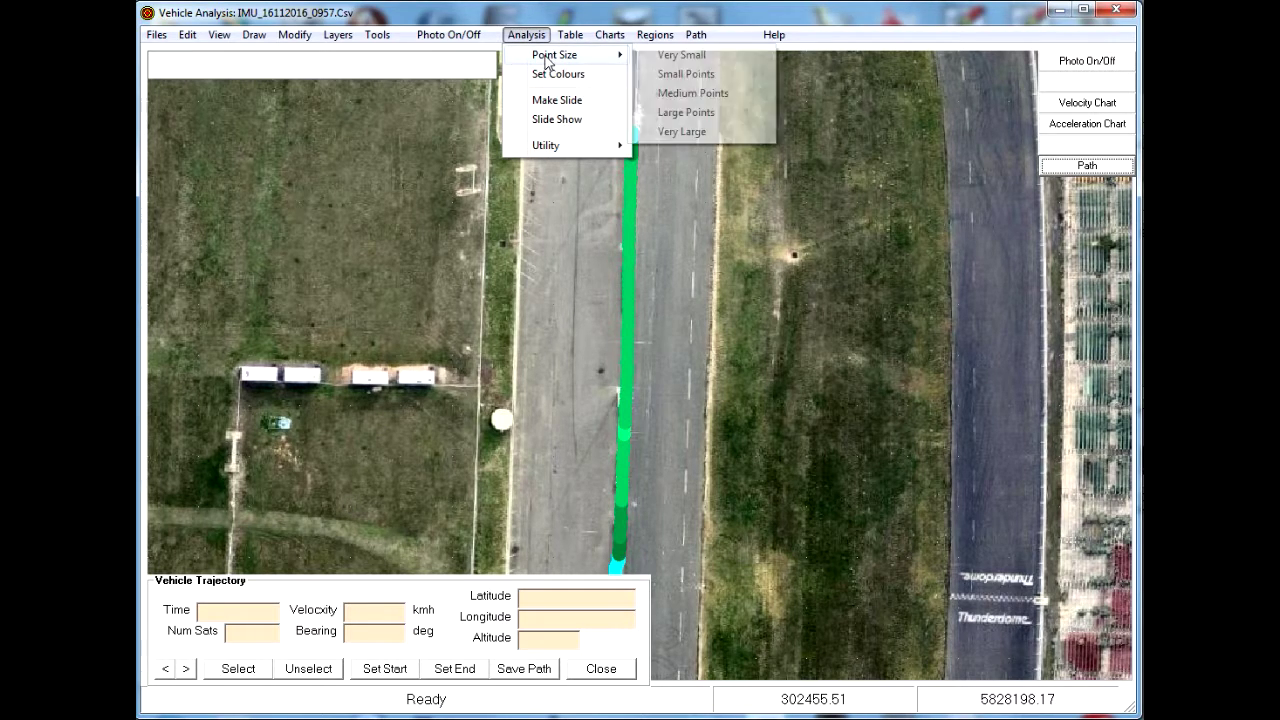
pyautogui.click(690, 75)
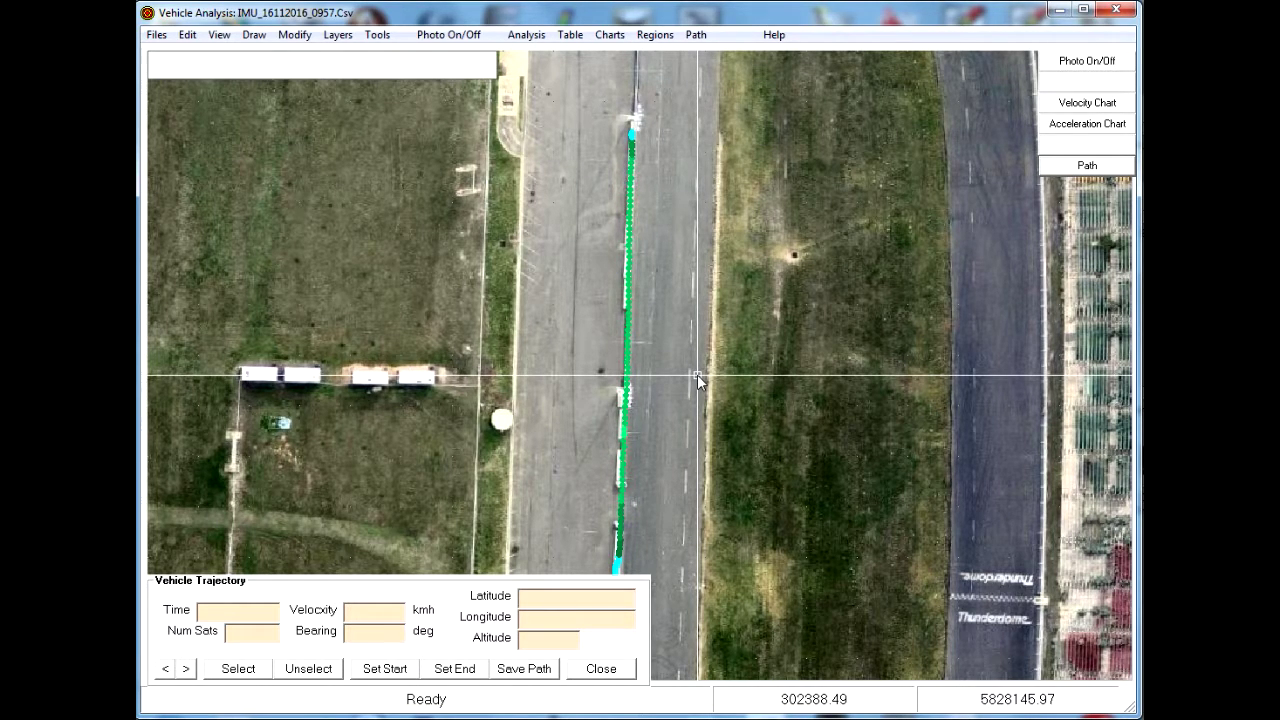
# - Select the trajectory point near the southern end of the green run, just above the cyan section, to load its data
pyautogui.moveTo(697, 376); pyautogui.dragTo(794, 369)
pyautogui.scroll(1, 775, 390)
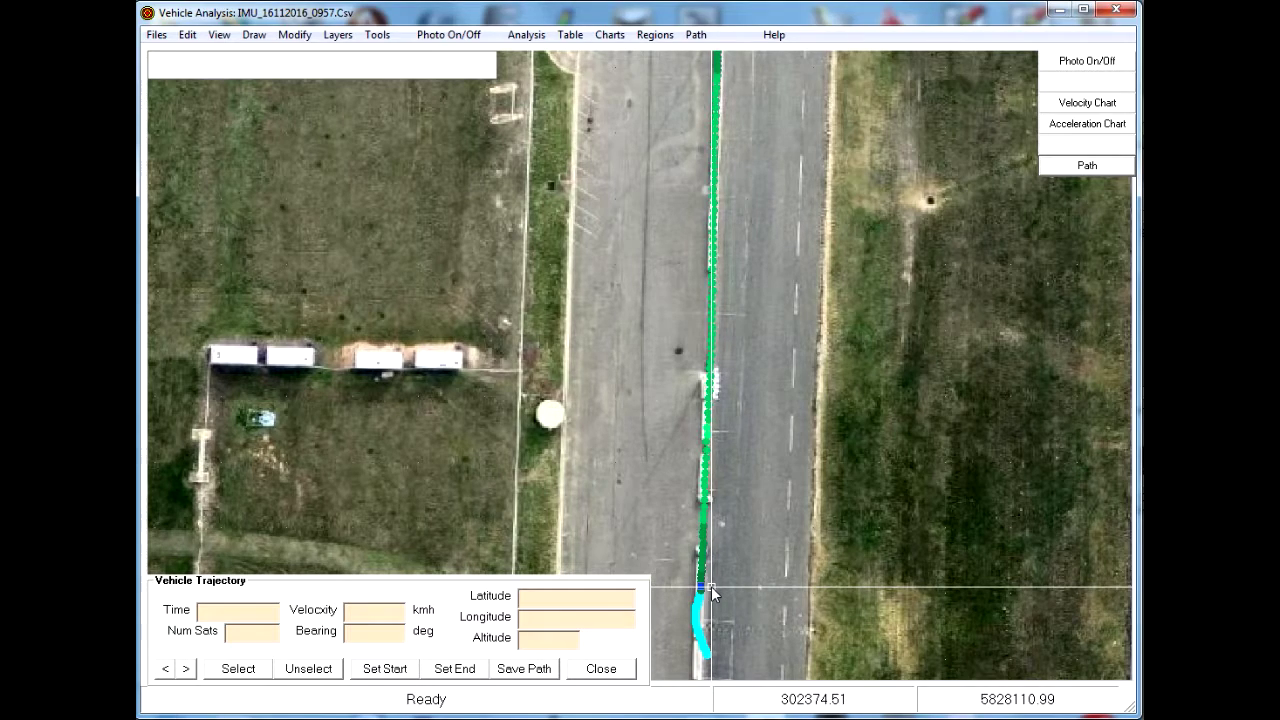
pyautogui.scroll(1, 743, 601)
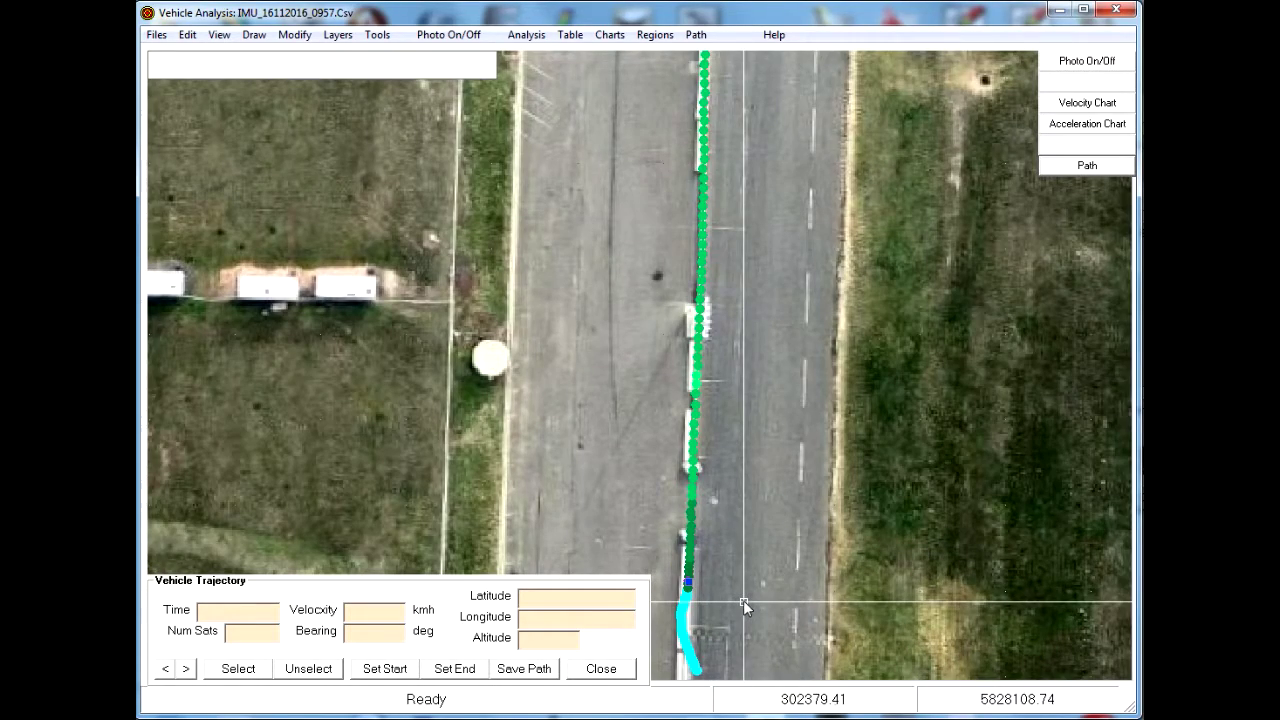
pyautogui.scroll(1, 743, 600)
pyautogui.moveTo(730, 581); pyautogui.dragTo(885, 573)
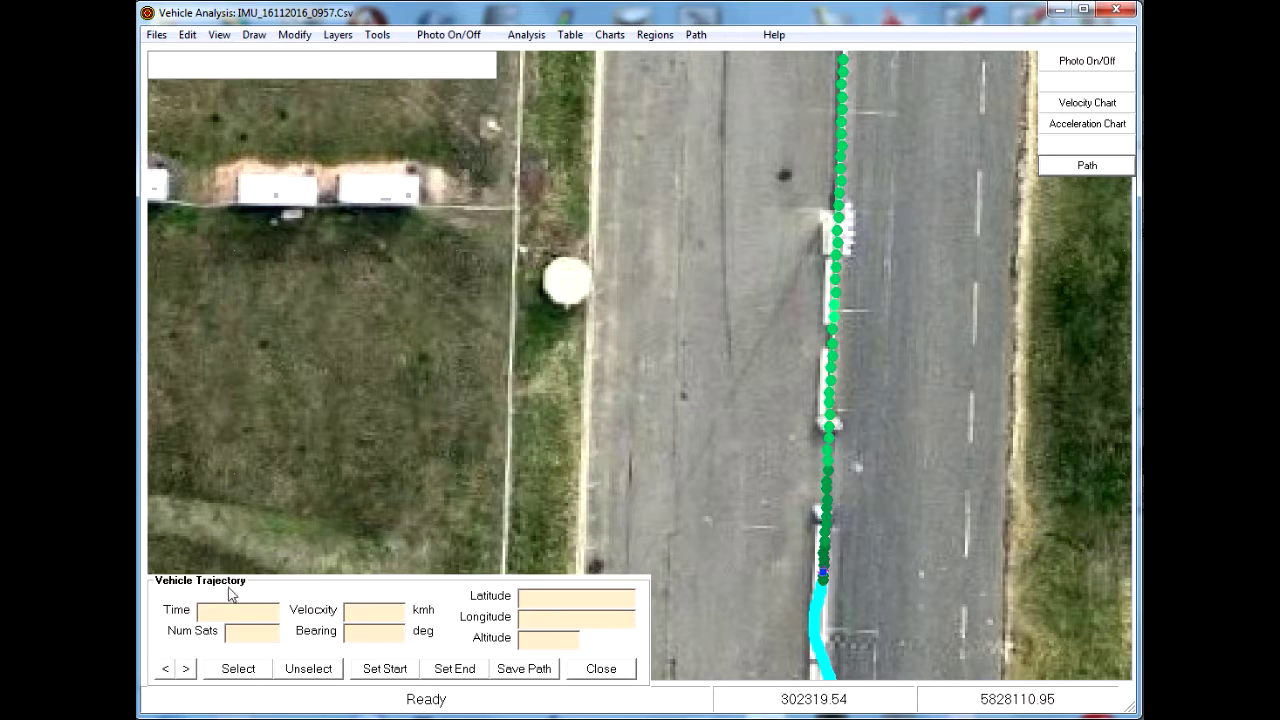
pyautogui.click(236, 669)
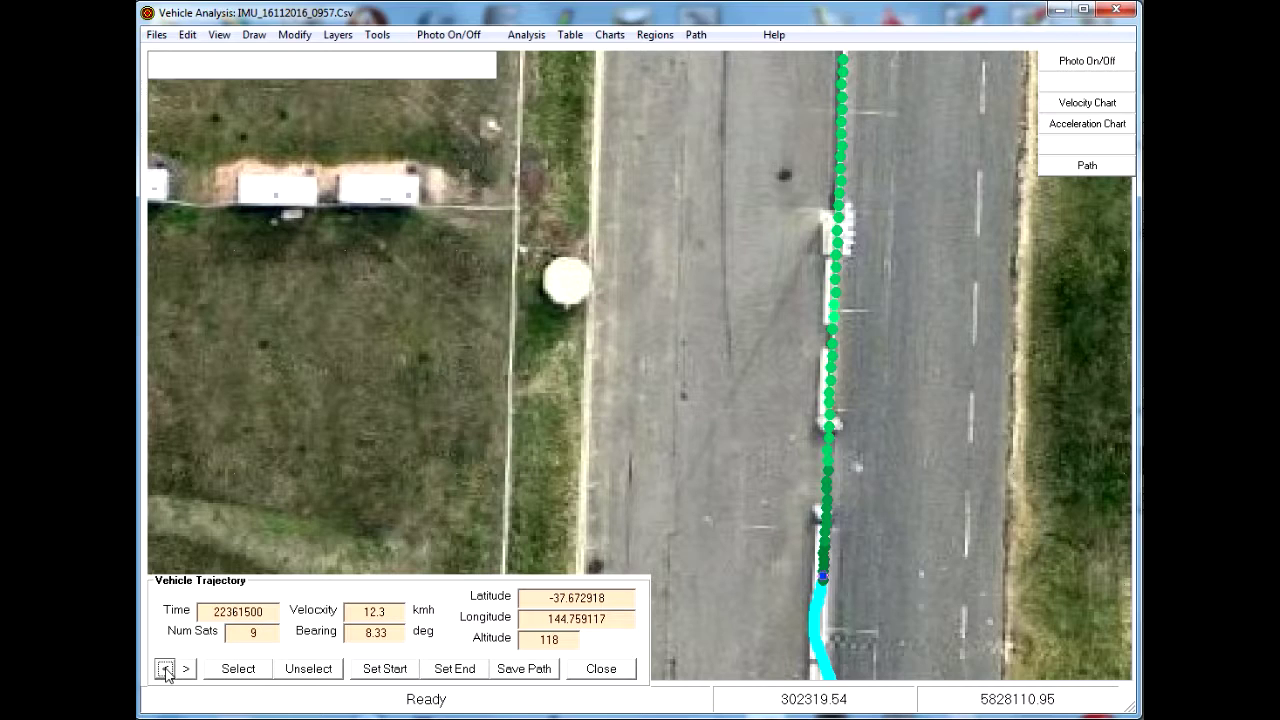
# - Step back along the path to the stationary point at time 22361380 and set it as the segment's start
pyautogui.click(165, 669)
pyautogui.click(165, 669)
pyautogui.click(165, 669)
pyautogui.click(165, 669)
pyautogui.click(165, 669)
pyautogui.click(165, 669)
pyautogui.click(165, 669)
pyautogui.click(165, 669)
pyautogui.click(165, 669)
pyautogui.click(165, 669)
pyautogui.click(165, 669)
pyautogui.click(386, 670)
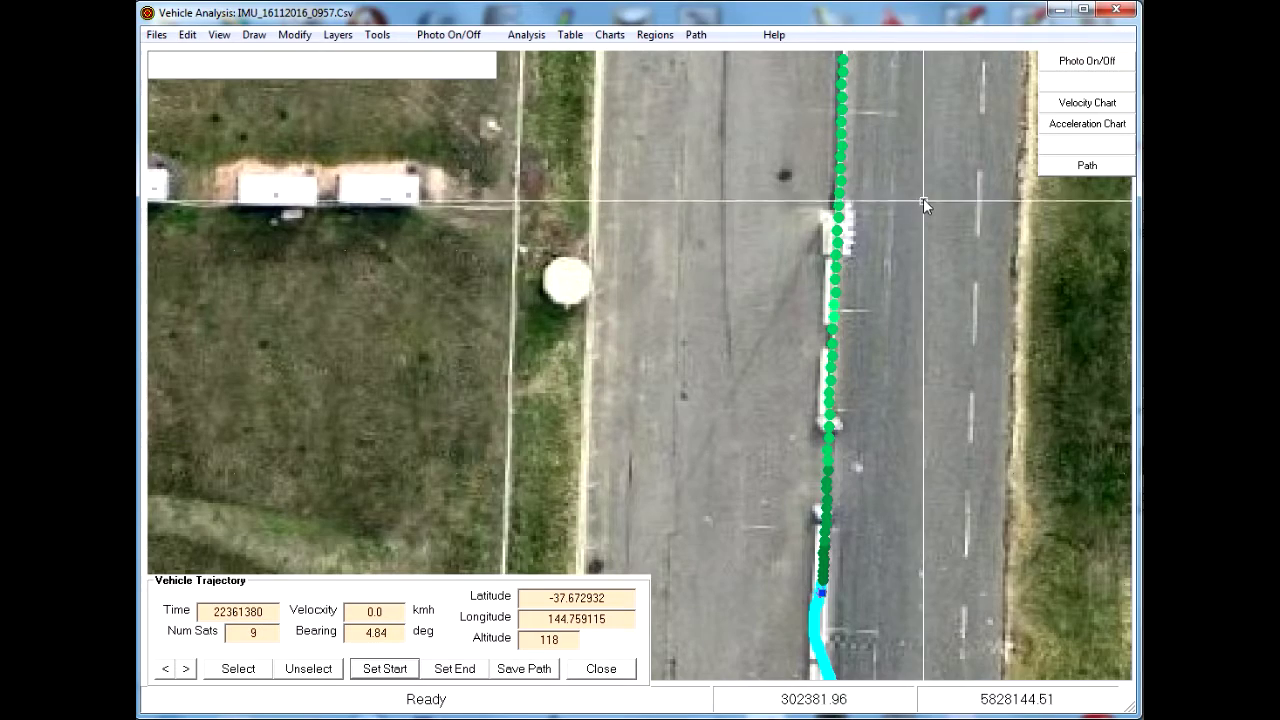
# - Select the trajectory point near the northern end of the run, just below the cyan section, to load its data
pyautogui.moveTo(923, 203); pyautogui.dragTo(909, 552)
pyautogui.moveTo(938, 226); pyautogui.dragTo(945, 504)
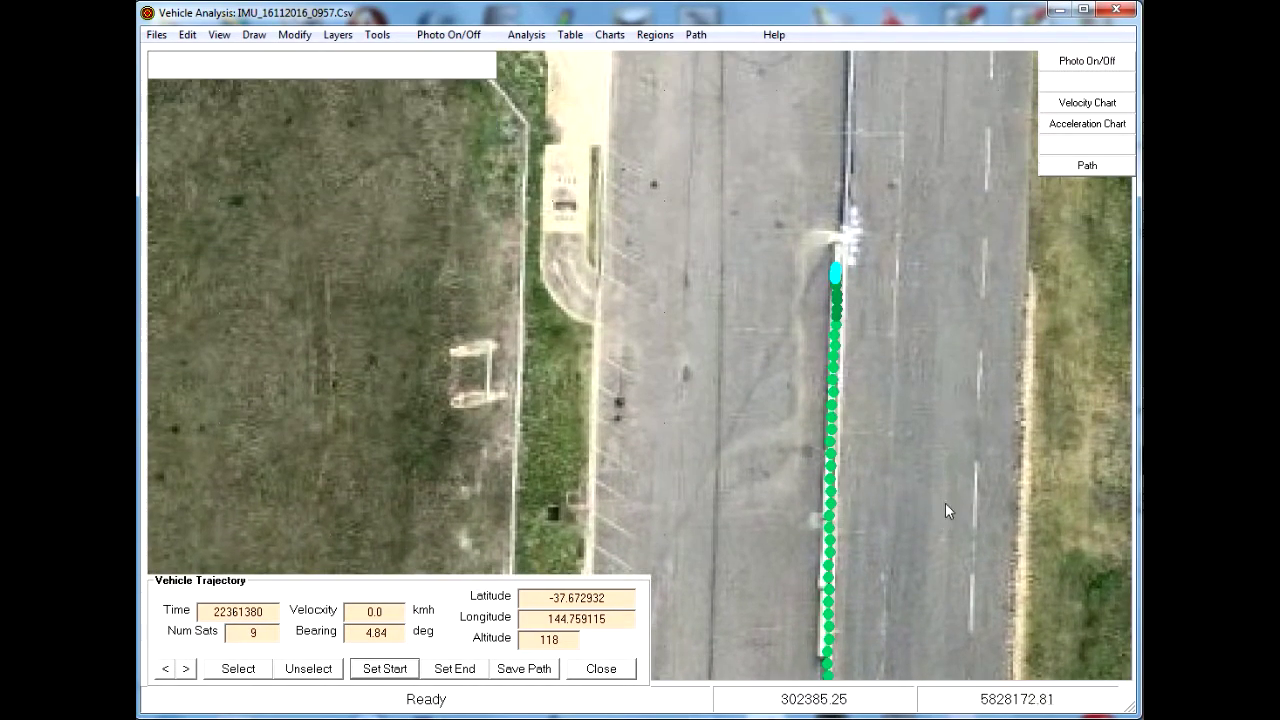
pyautogui.click(837, 292)
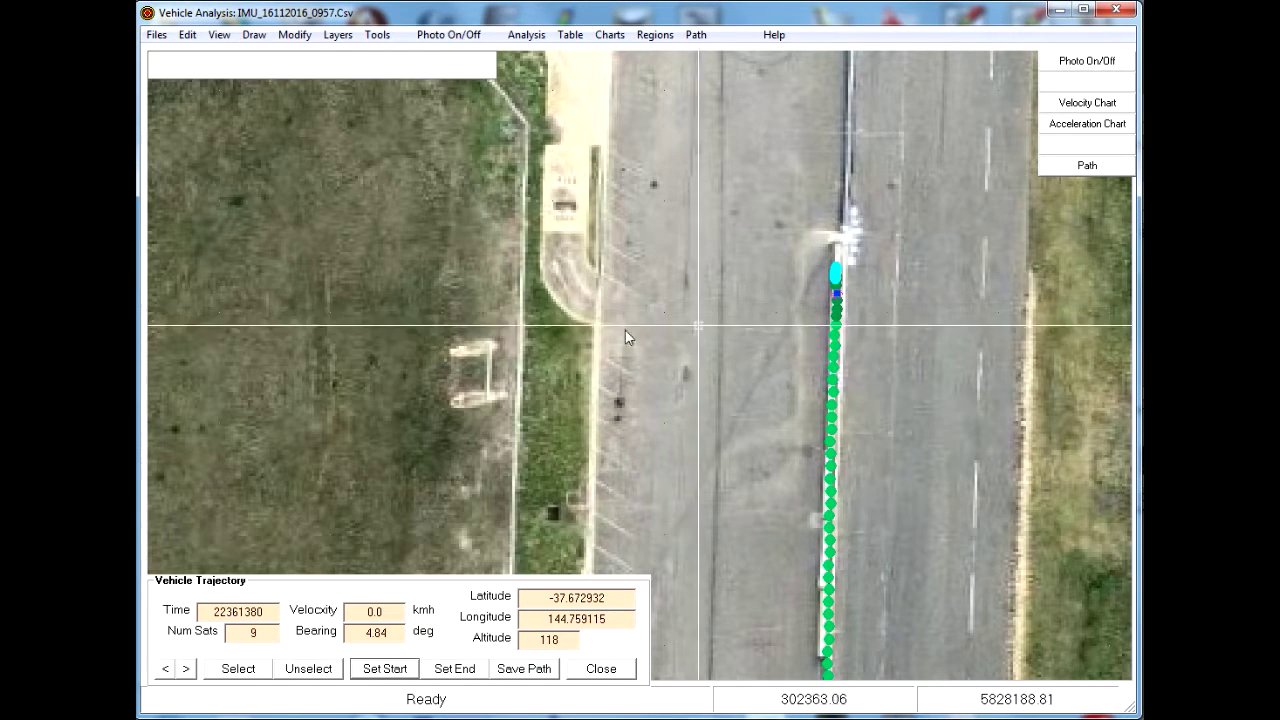
pyautogui.click(237, 669)
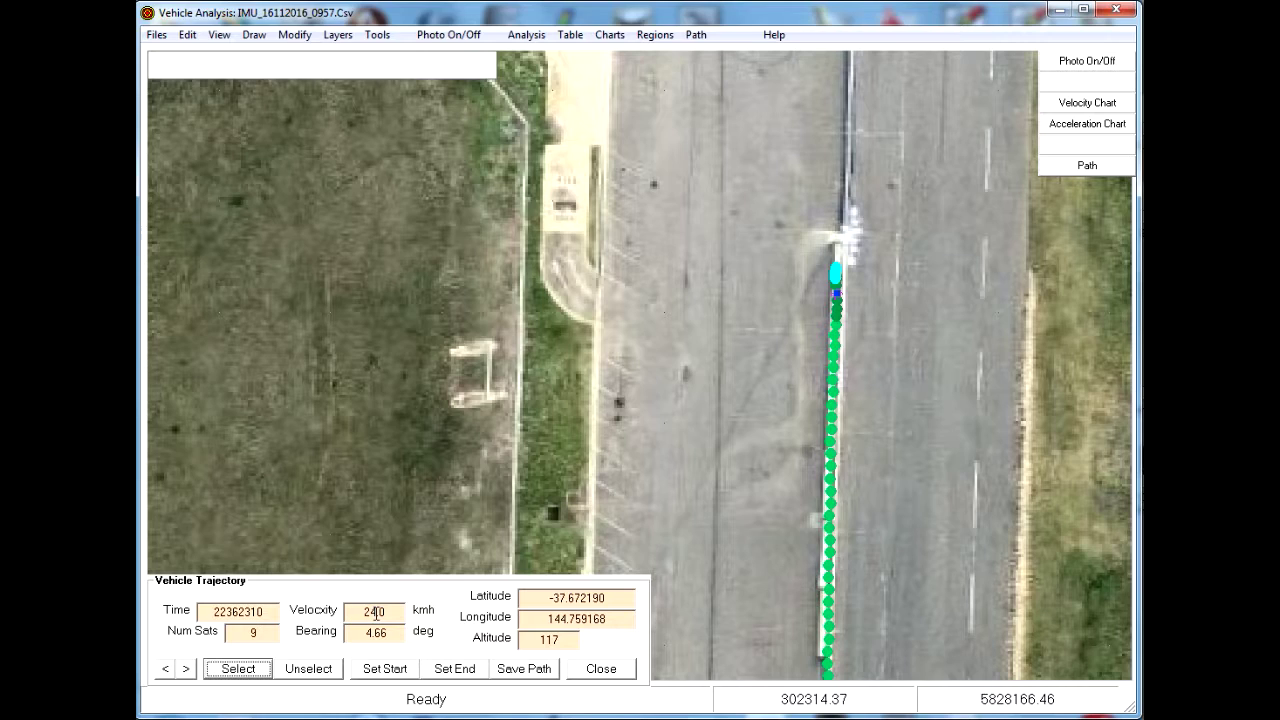
# - Step forward along the path to the stationary point at time 22362430 and set it as the segment's end
pyautogui.click(186, 672)
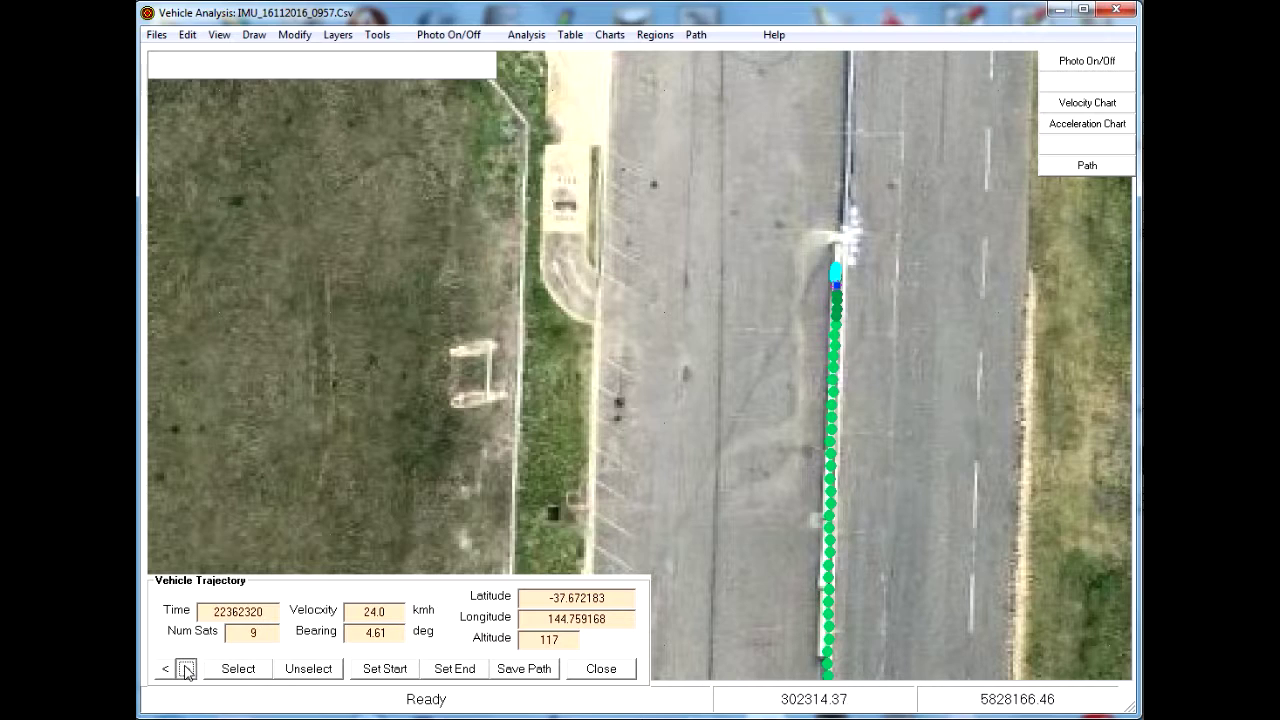
pyautogui.click(186, 672)
pyautogui.click(186, 672)
pyautogui.click(186, 672)
pyautogui.click(186, 672)
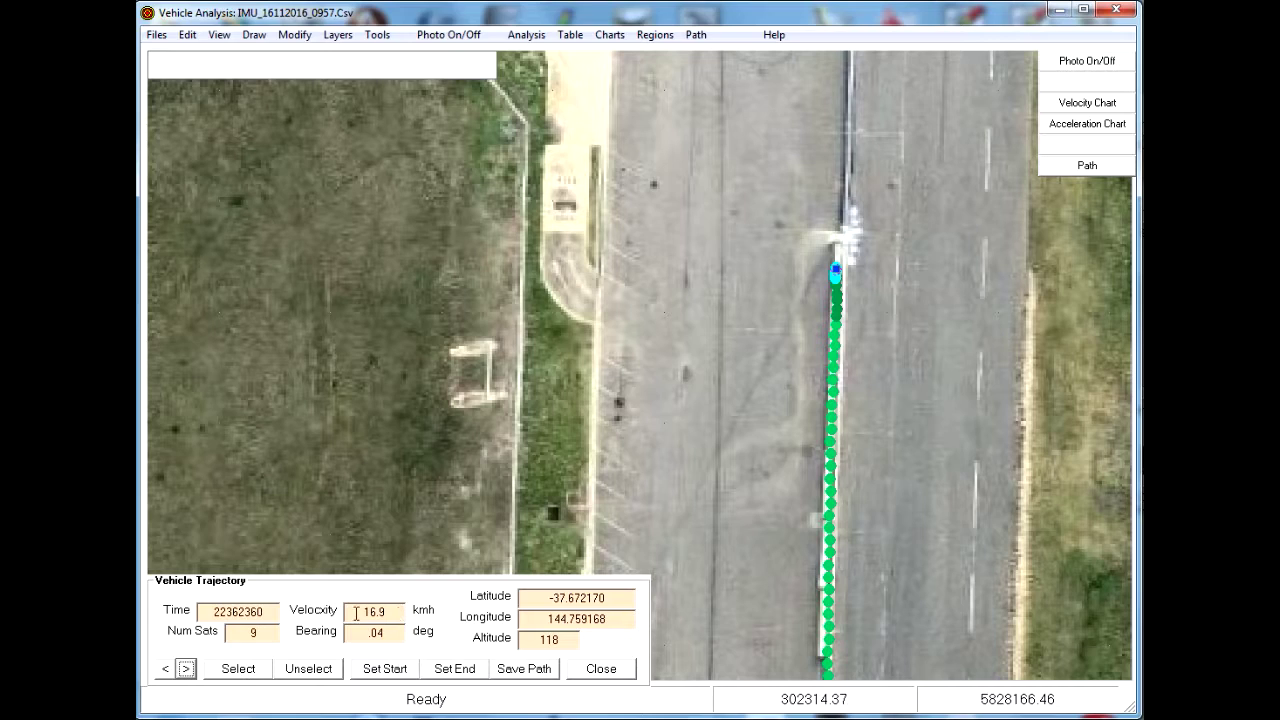
pyautogui.click(186, 672)
pyautogui.click(186, 669)
pyautogui.click(186, 669)
pyautogui.click(186, 669)
pyautogui.click(186, 669)
pyautogui.click(461, 676)
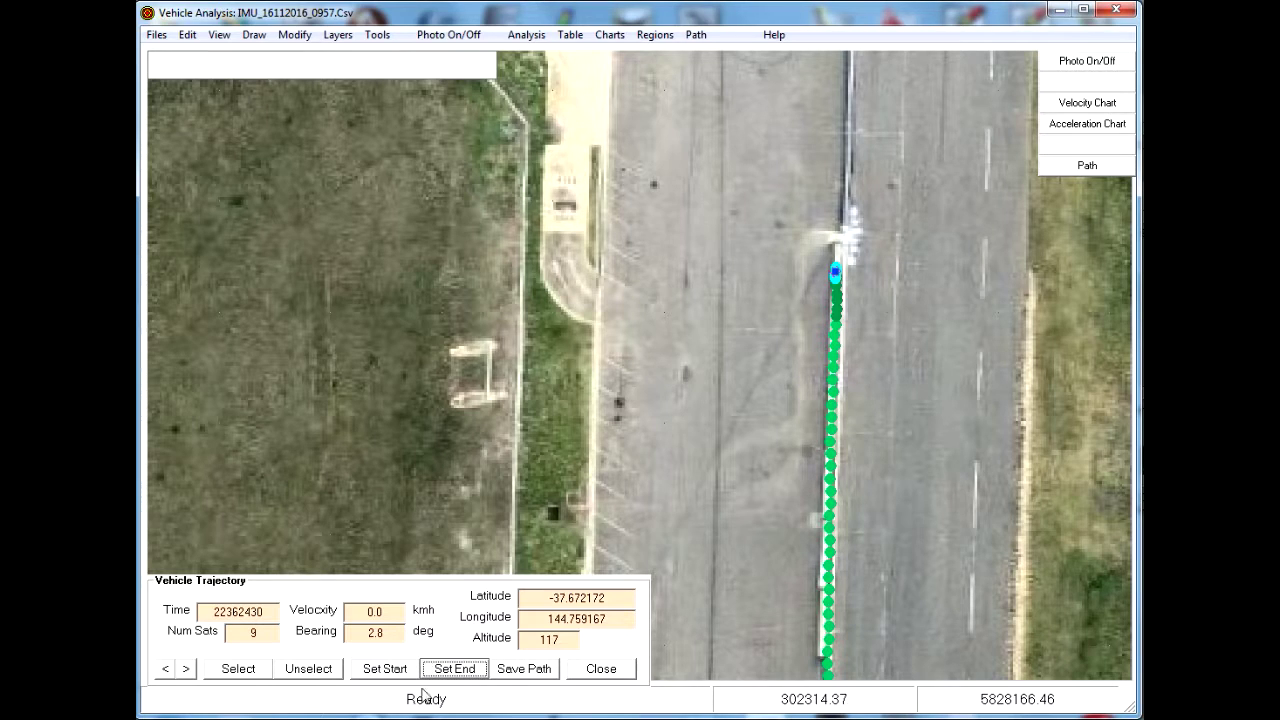
# - Save the path segment as Test1 in the VTA_Road\Work folder and close the vehicle trajectory tools
pyautogui.click(530, 668)
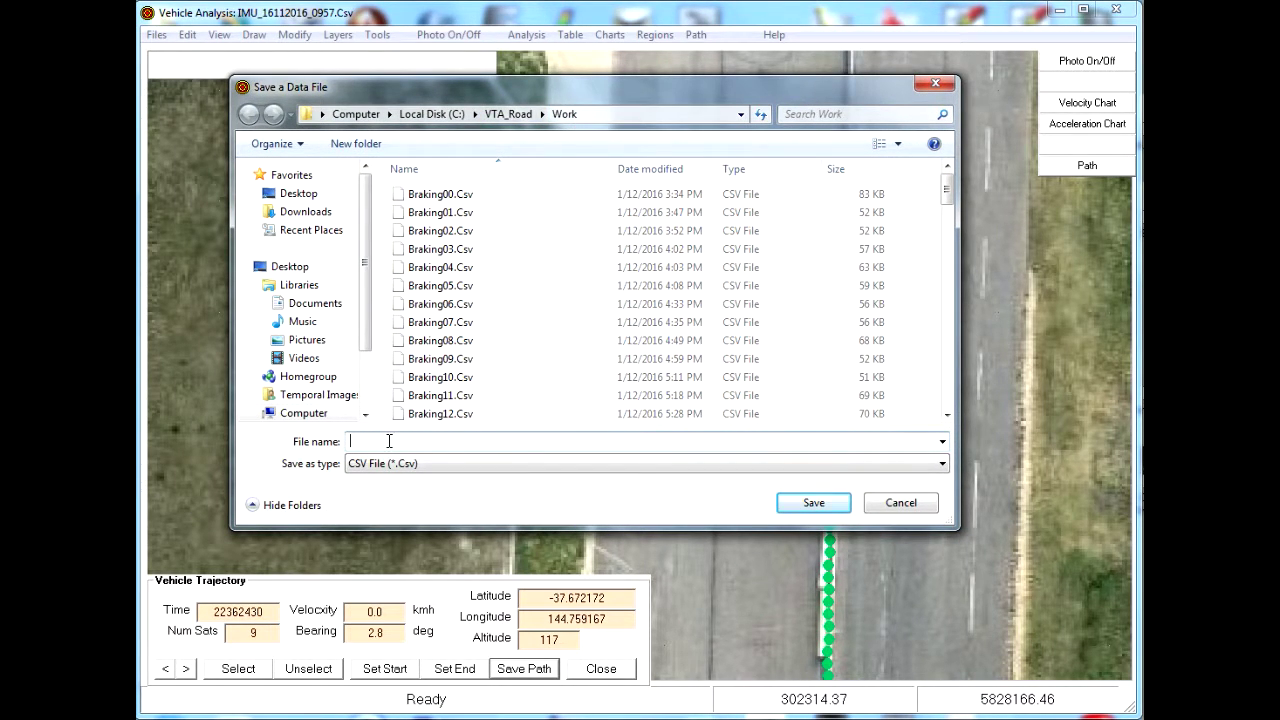
pyautogui.write('Test1')
pyautogui.click(803, 508)
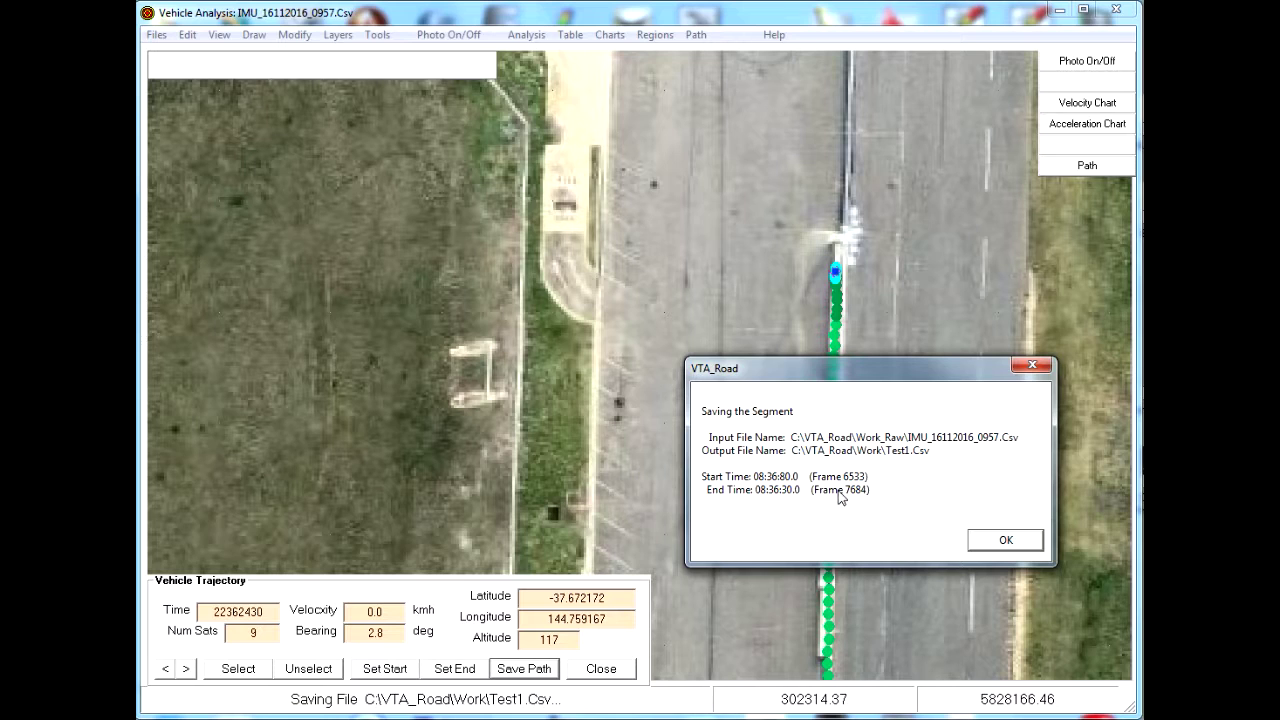
pyautogui.click(994, 541)
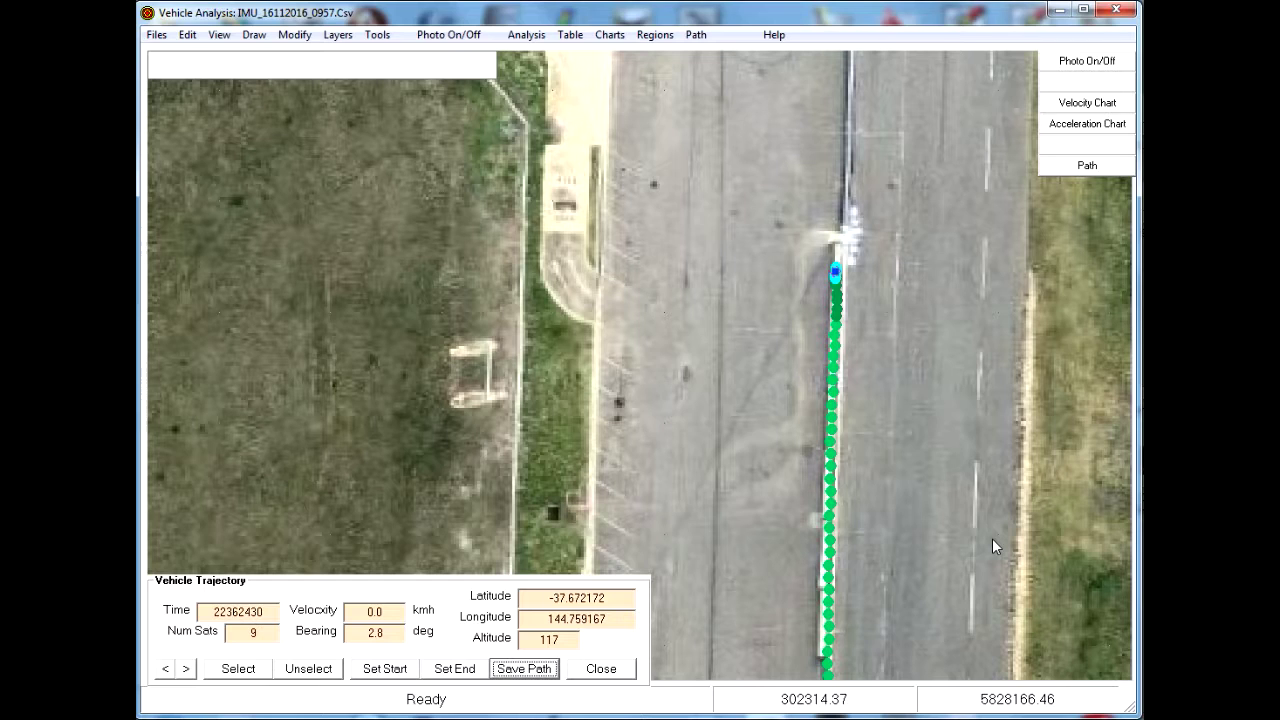
pyautogui.click(599, 670)
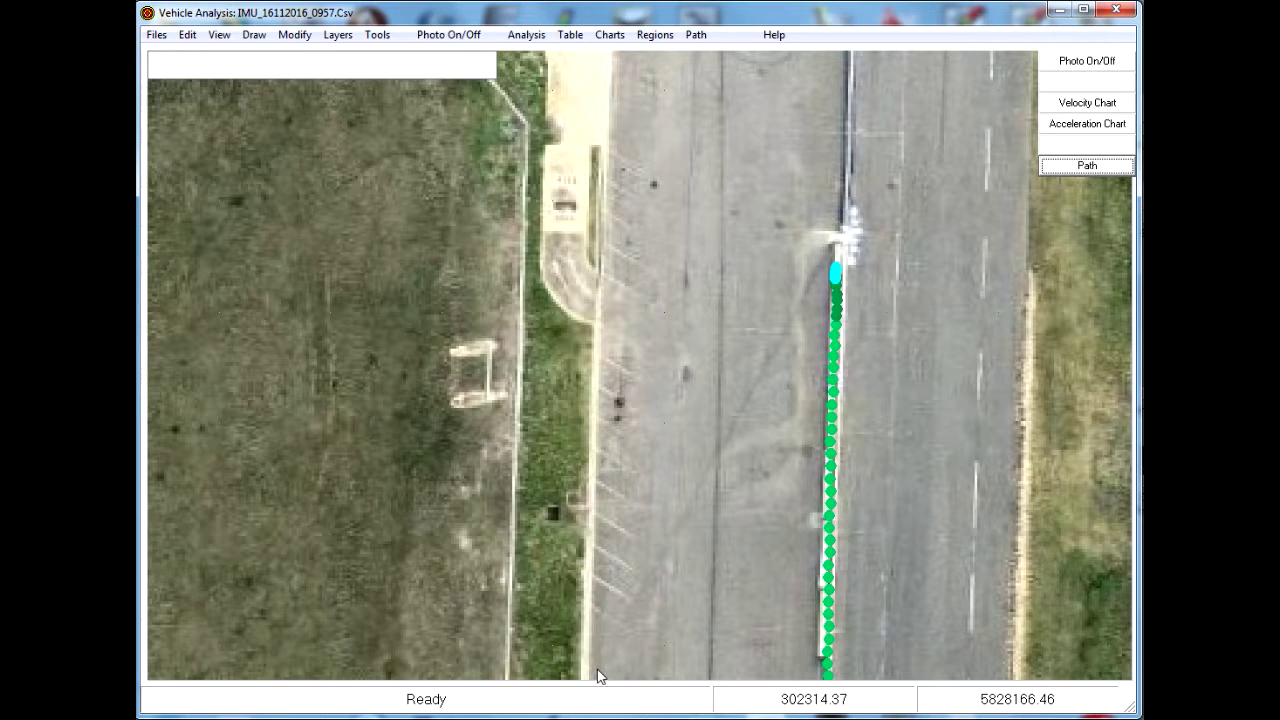
# - Start a new drawing without saving the changes to the current one
pyautogui.click(155, 36)
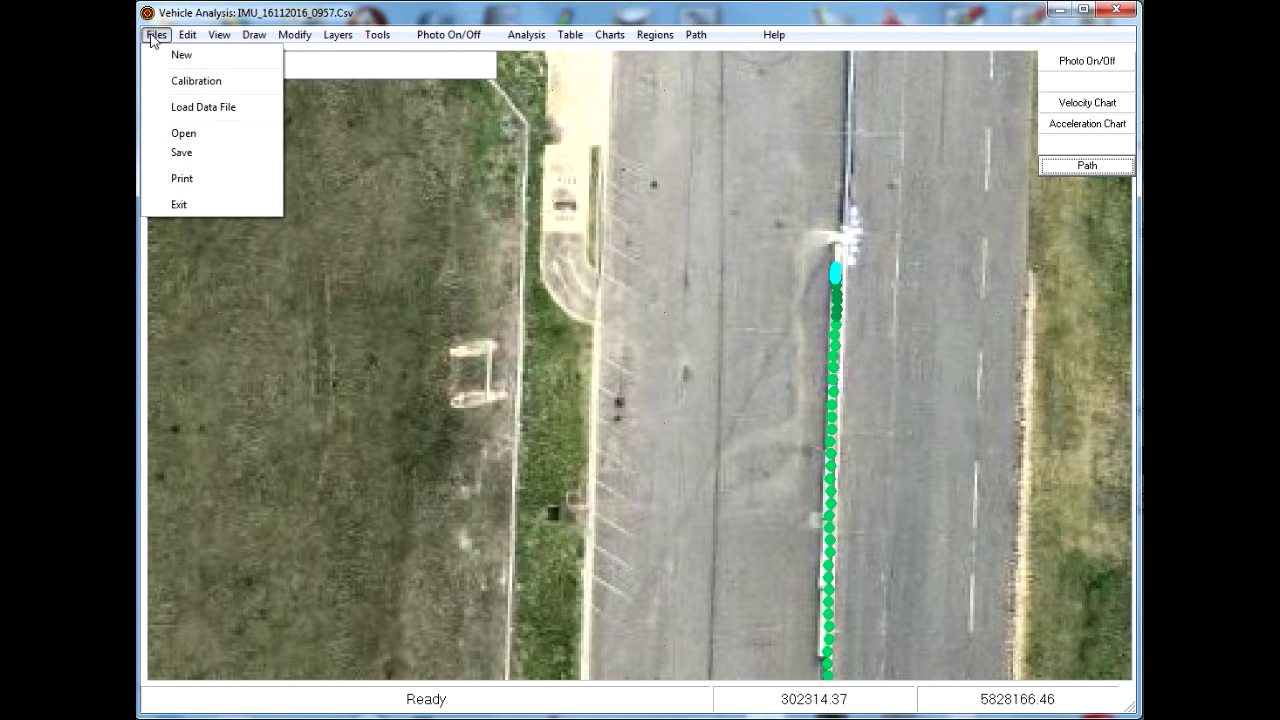
pyautogui.click(183, 59)
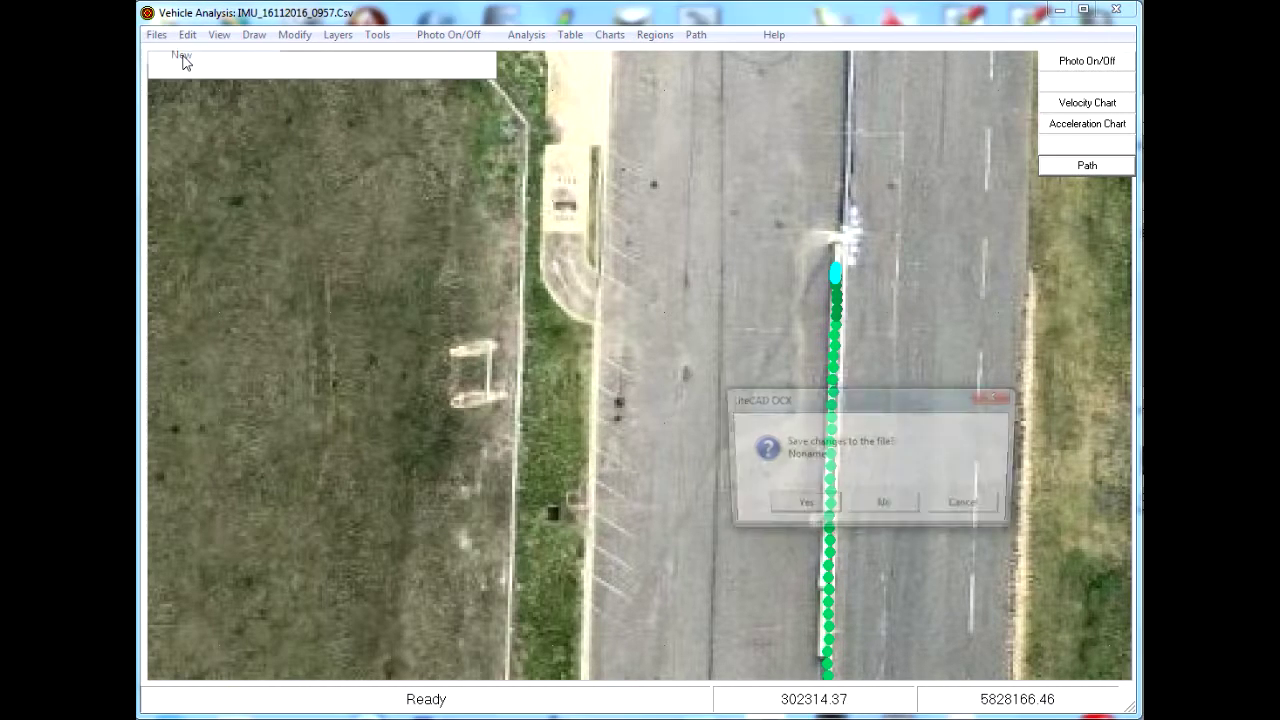
pyautogui.click(885, 509)
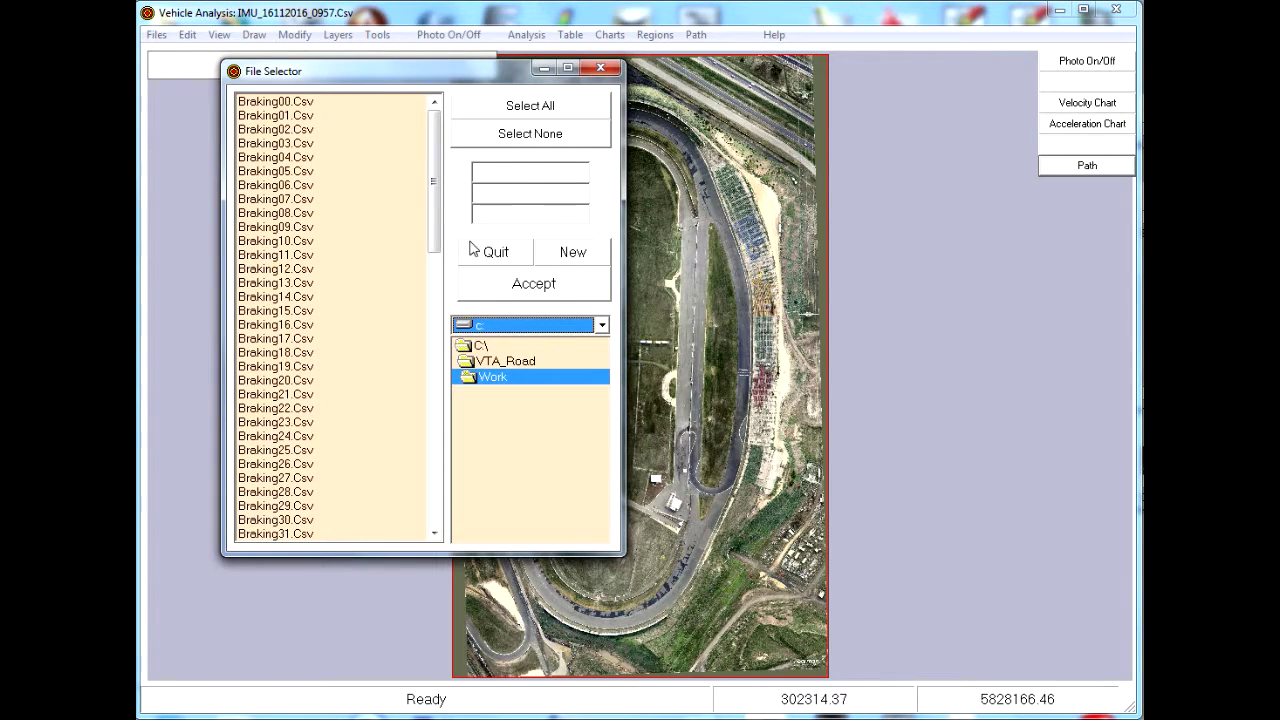
# - Load the saved segment file Test1.Csv from the VTA_Road\Work folder
pyautogui.moveTo(434, 181); pyautogui.dragTo(439, 455)
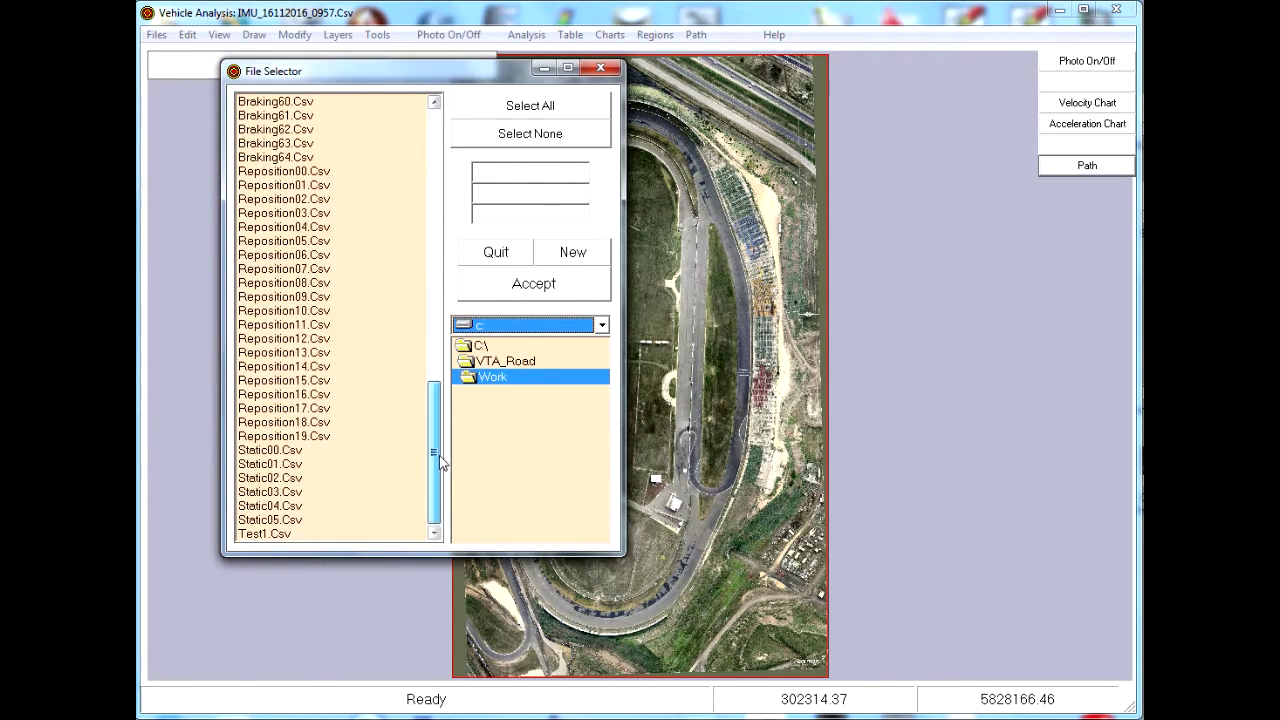
pyautogui.click(256, 534)
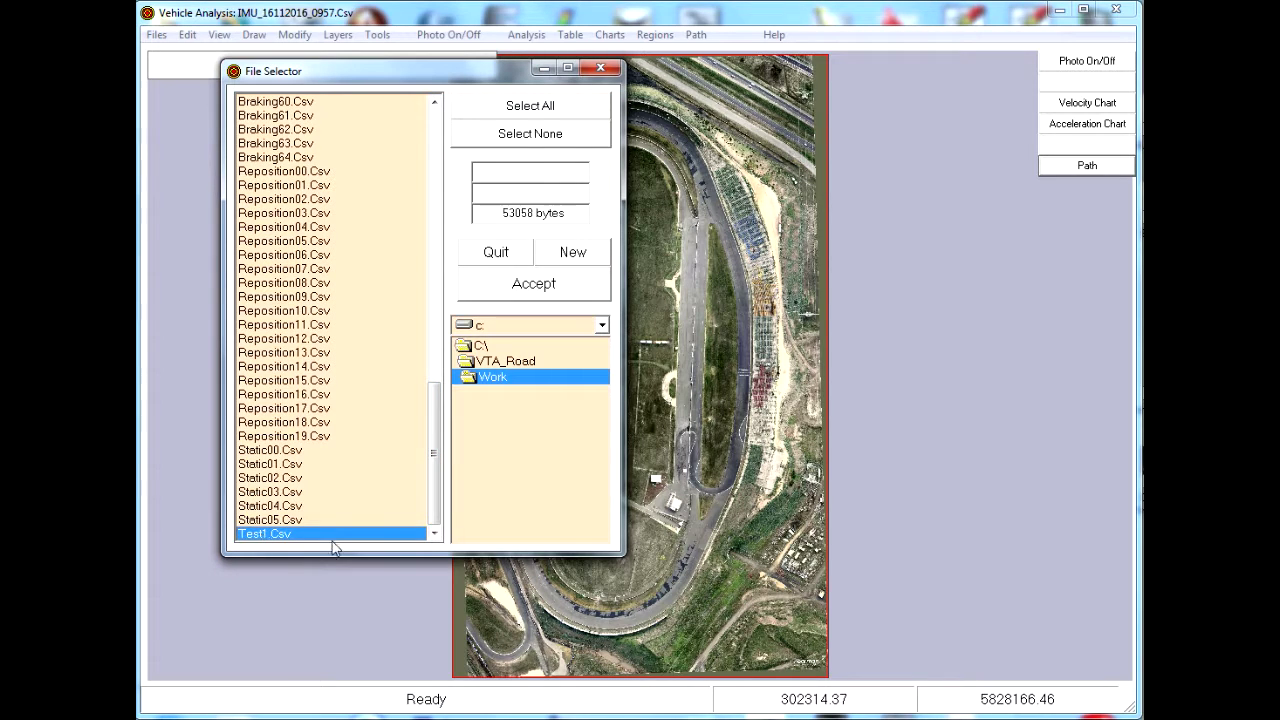
pyautogui.click(536, 284)
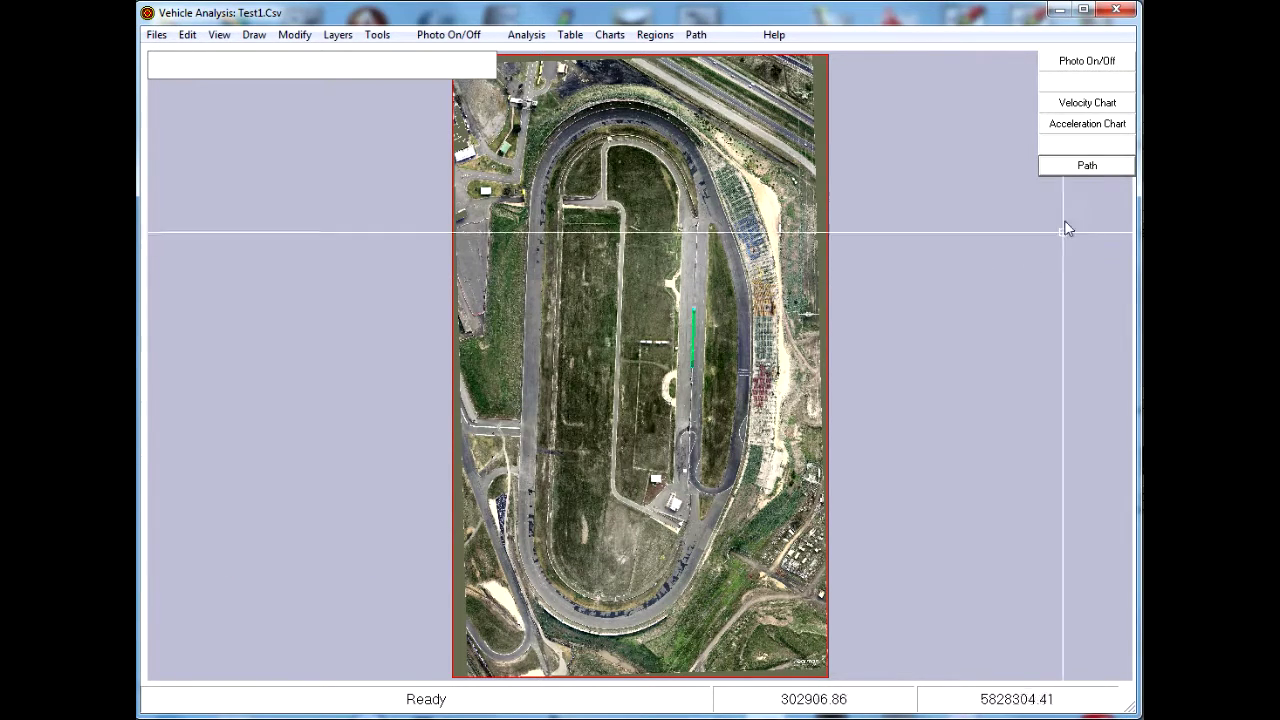
# - Examine the velocity chart of the loaded segment over its full run, then close the chart
pyautogui.click(1088, 104)
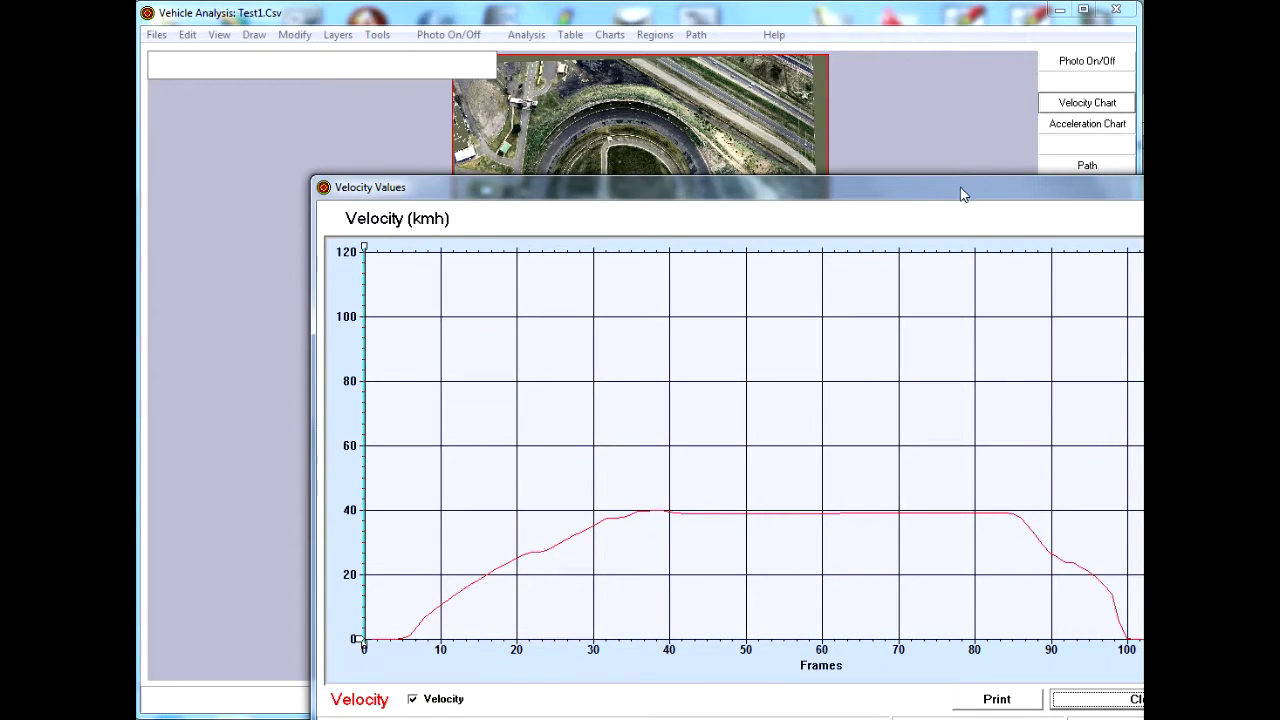
pyautogui.moveTo(951, 196); pyautogui.dragTo(810, 97)
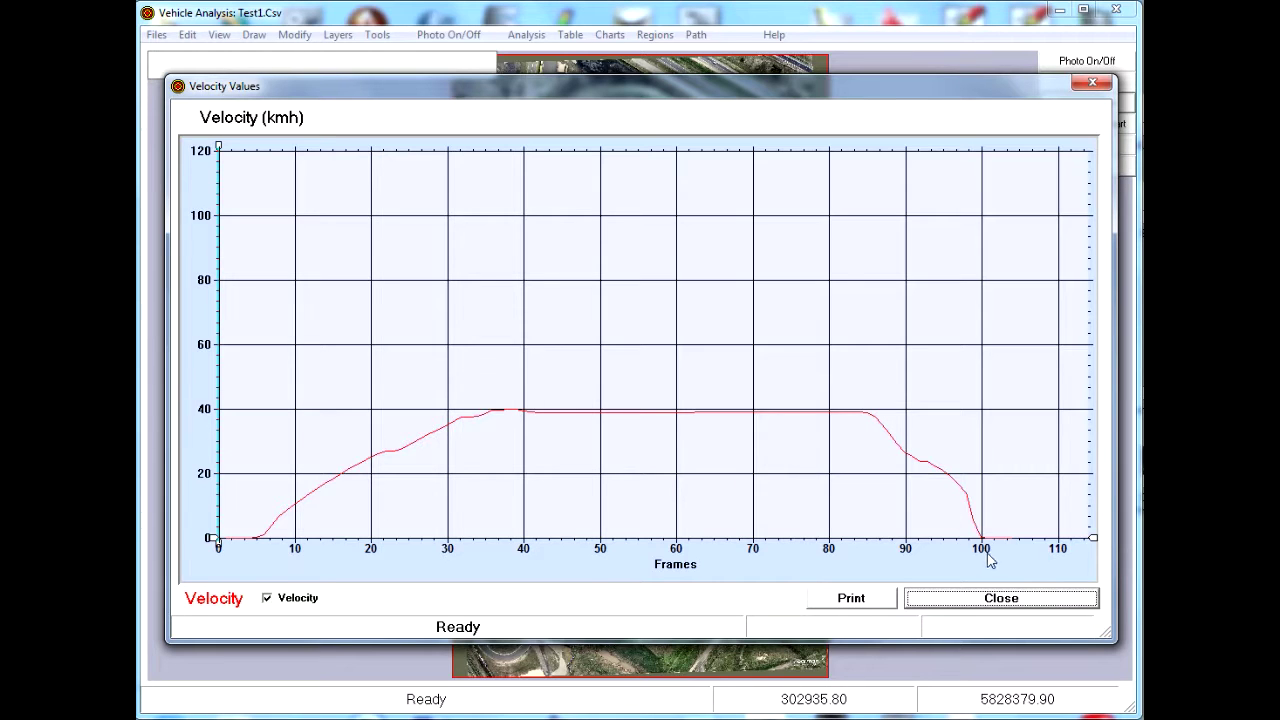
pyautogui.click(997, 600)
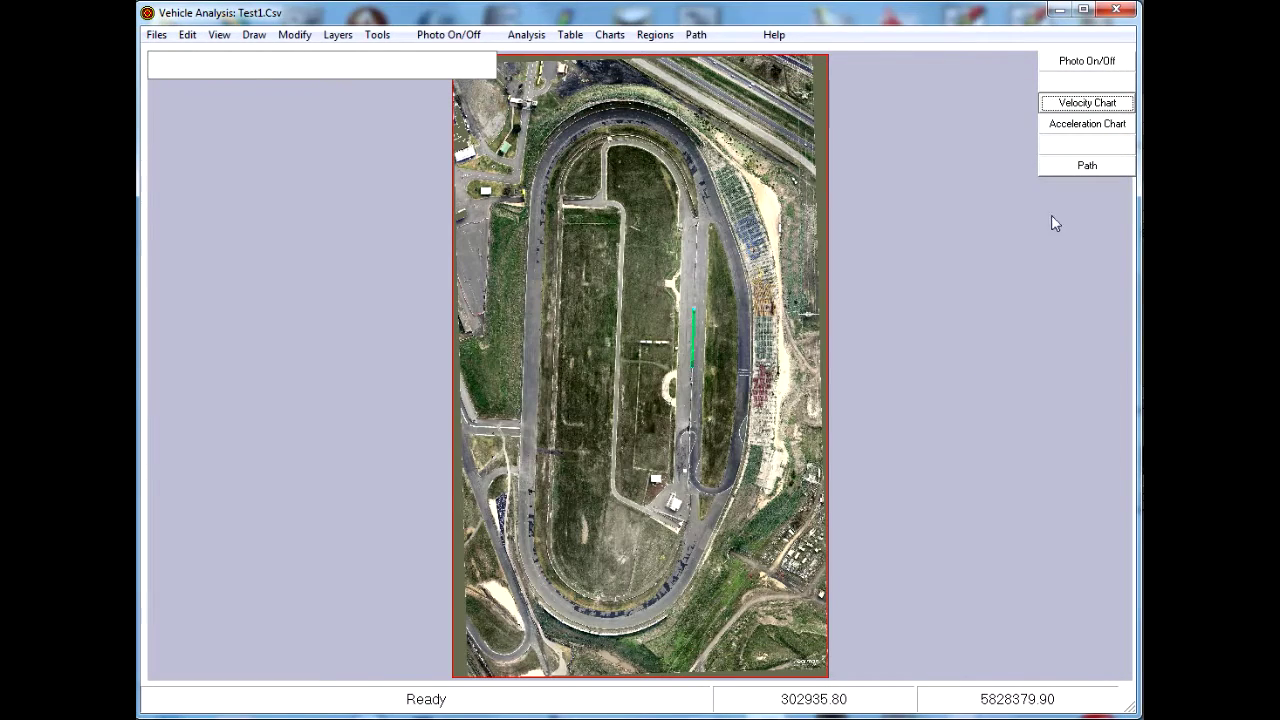
# - Display the segment's acceleration chart with only the GX curve, hiding GY and GZ
pyautogui.click(1070, 127)
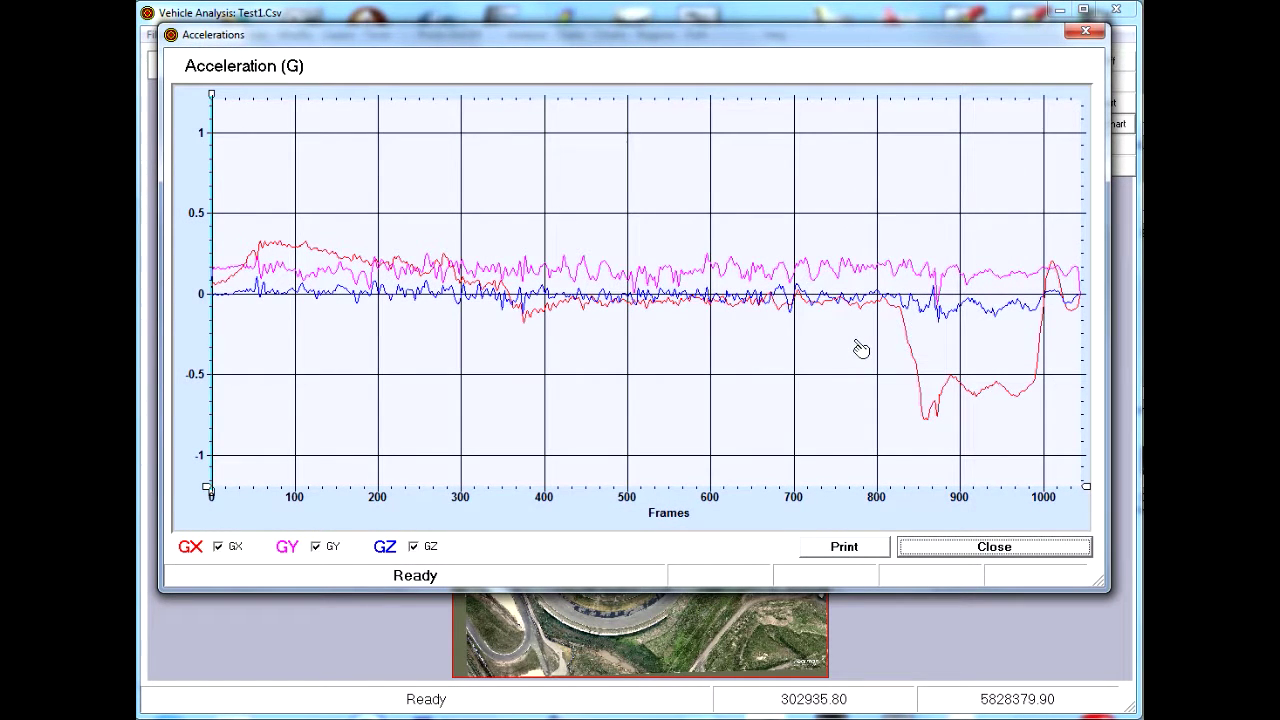
pyautogui.click(318, 547)
pyautogui.click(417, 549)
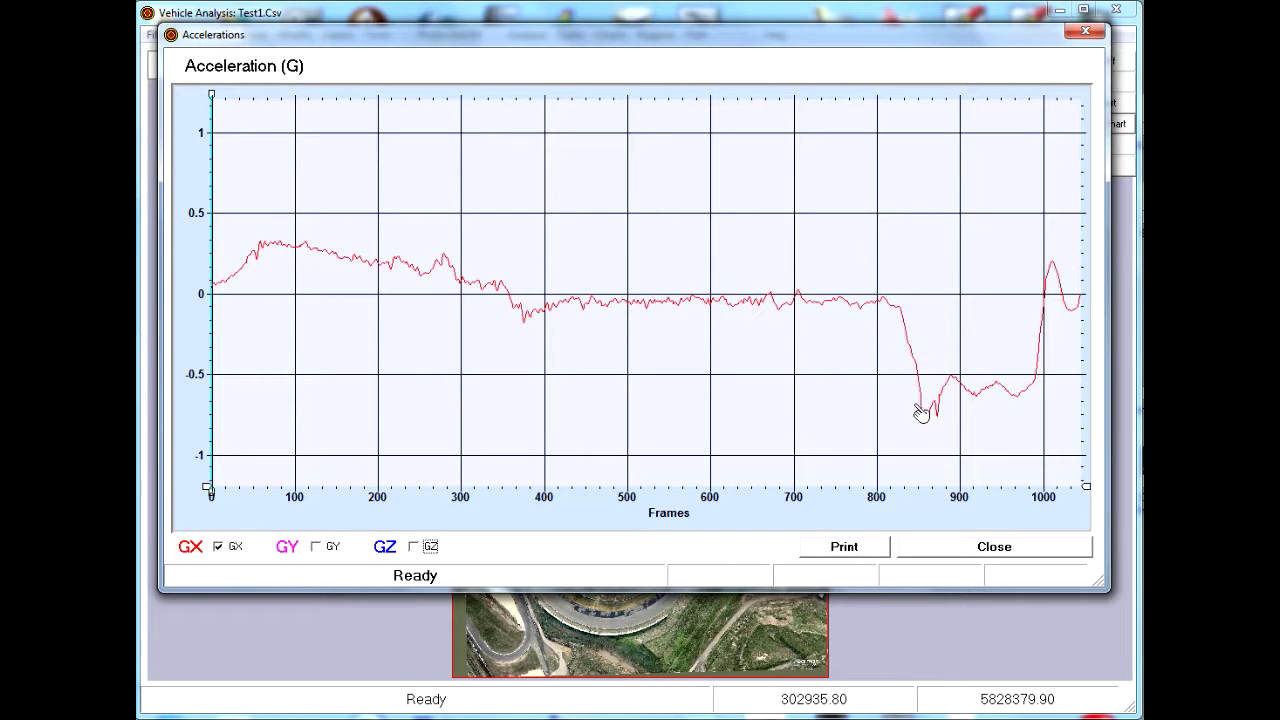
# - Read the GX acceleration from the braking peak to the end of braking, then close the chart
pyautogui.click(929, 445)
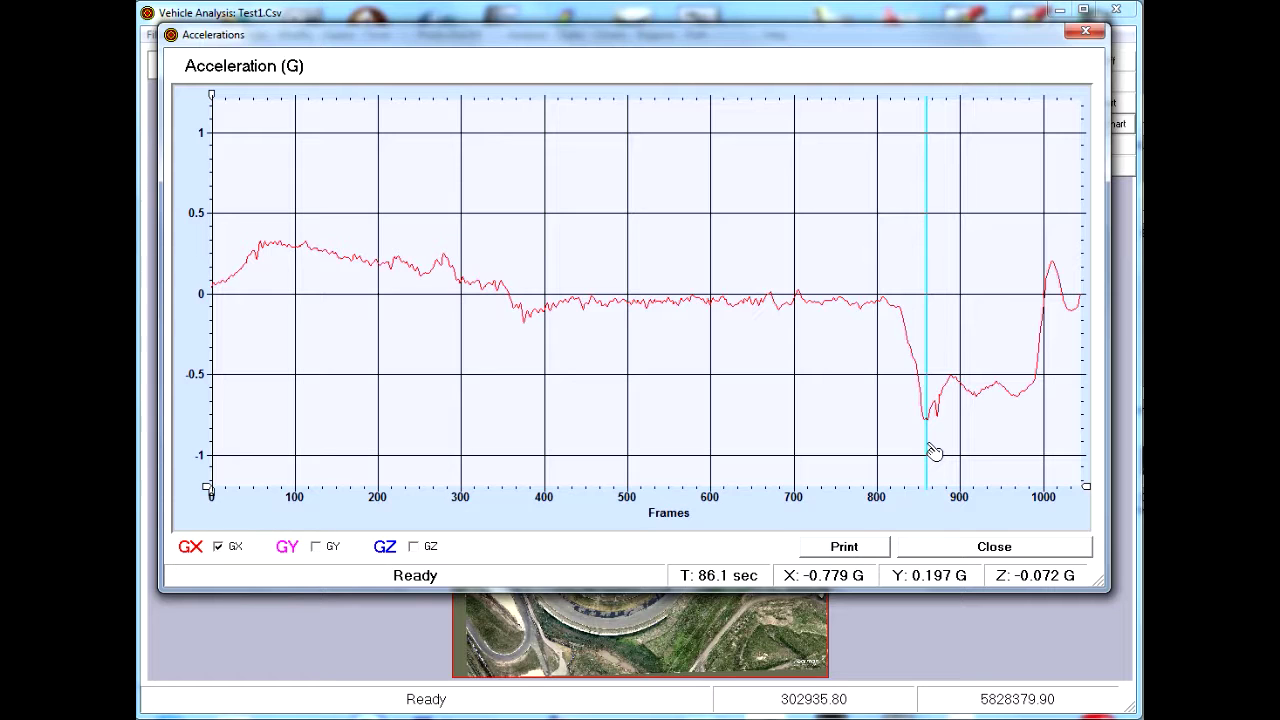
pyautogui.moveTo(930, 450); pyautogui.dragTo(1044, 455)
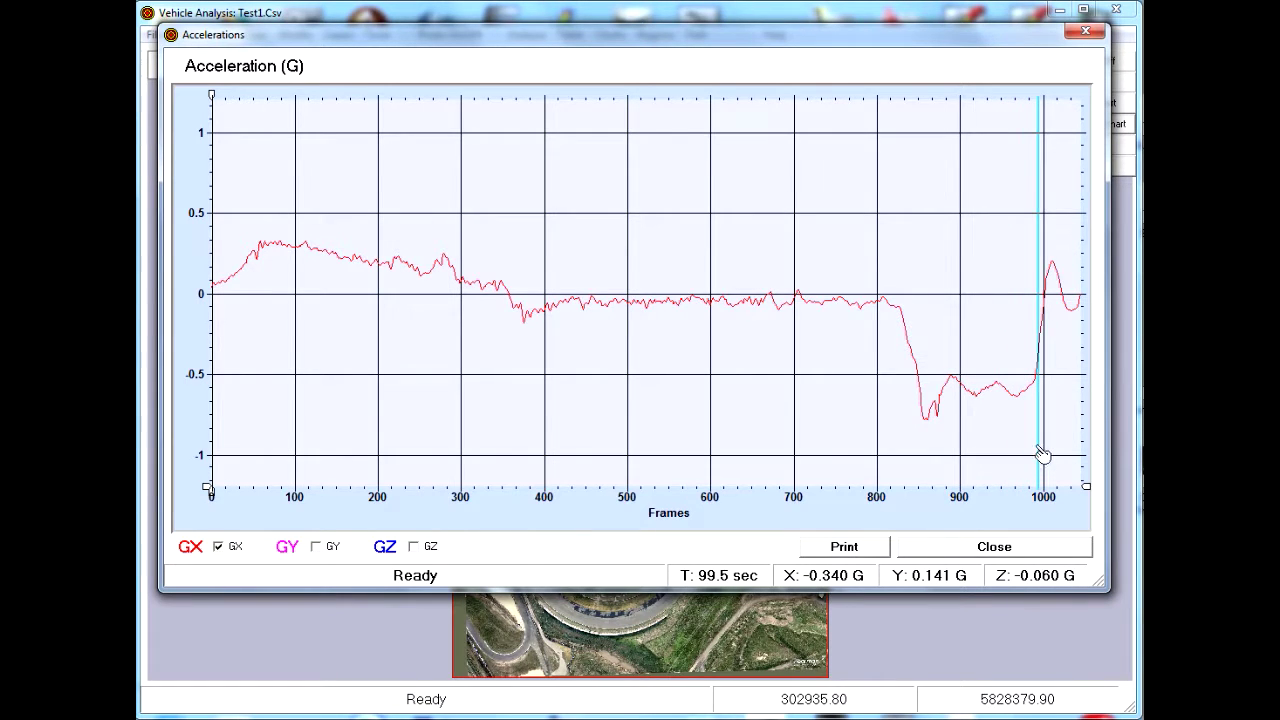
pyautogui.click(988, 548)
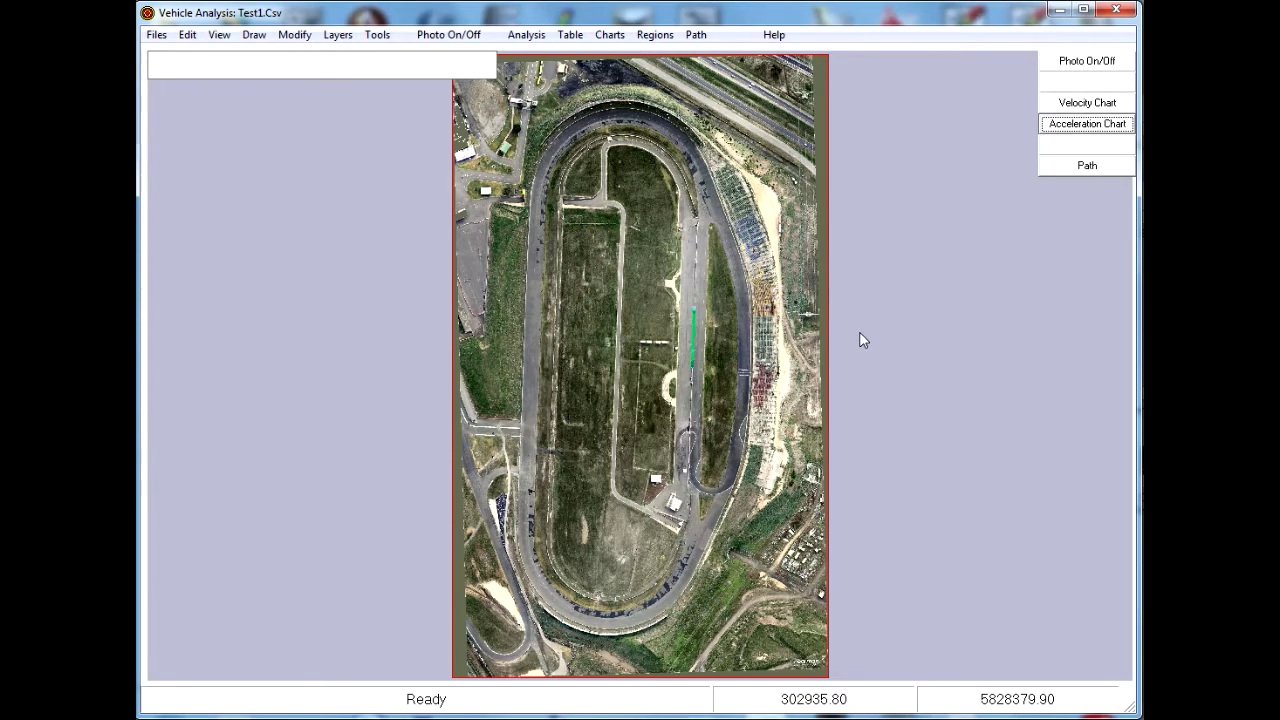